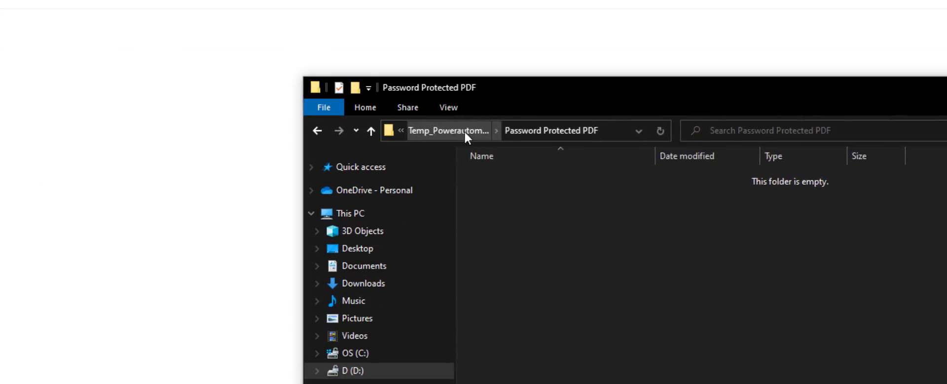
# Go up from Password Protected PDF to the Temp_Powerautomate folder on D:
pyautogui.click(464, 132)
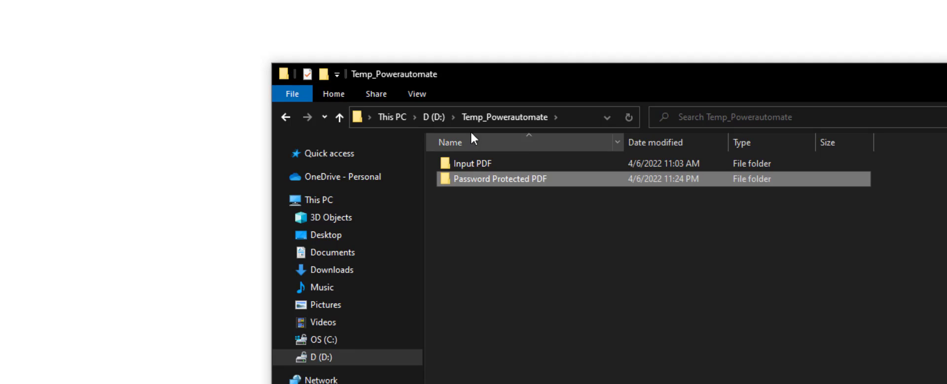
# Check Sample_1.pdf, Sample_2.pdf and Sample_3.pdf in Input PDF, then open the empty Password Protected PDF folder
pyautogui.doubleClick(486, 164)
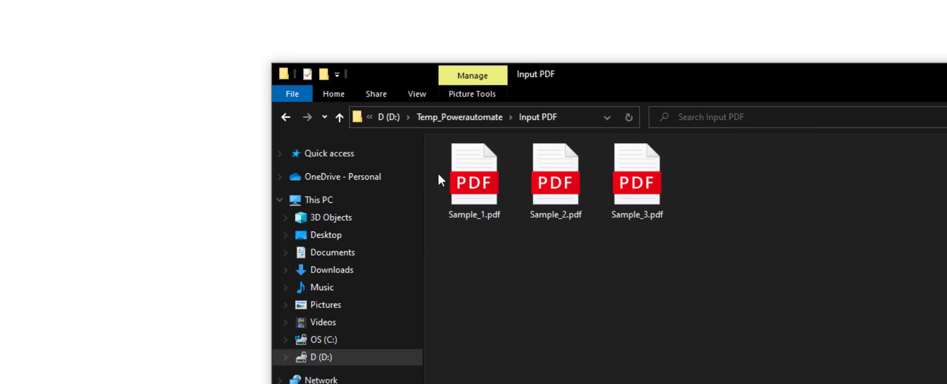
pyautogui.click(452, 116)
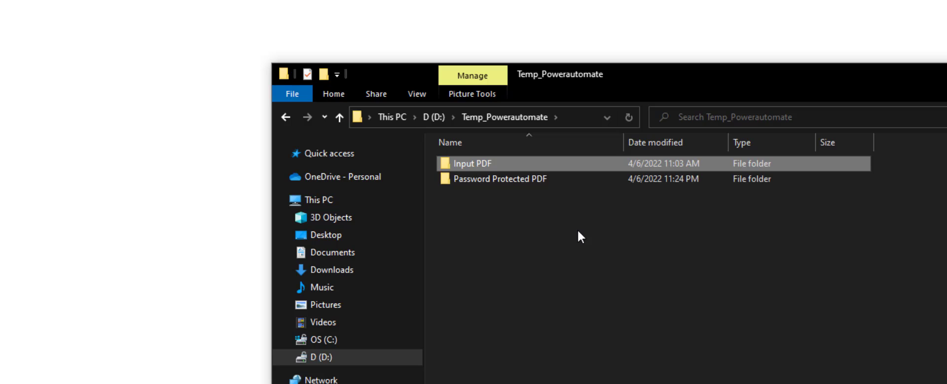
pyautogui.click(495, 182)
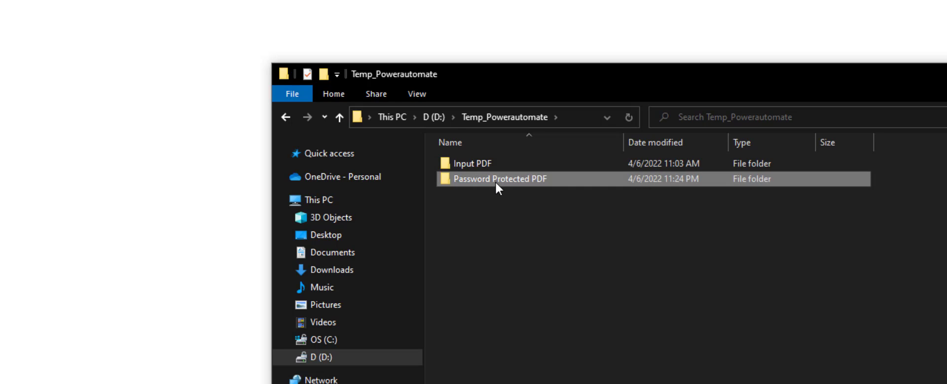
pyautogui.doubleClick(495, 181)
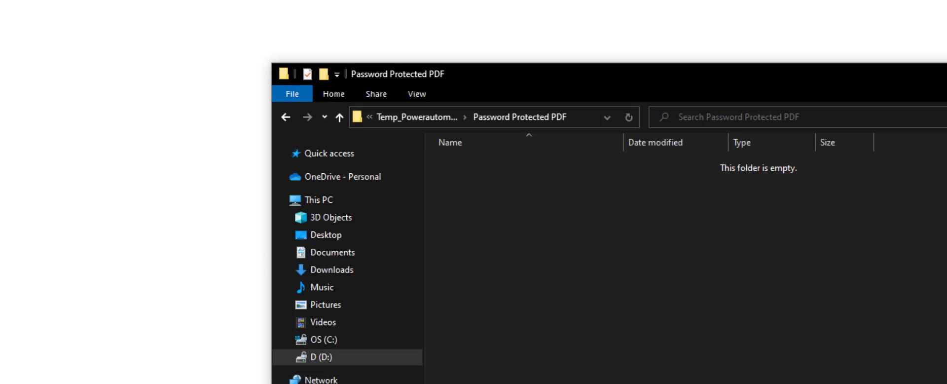
# Run the PDF Password Protect flow, accepting its API key and PDF password inputs
pyautogui.click(90, 25)
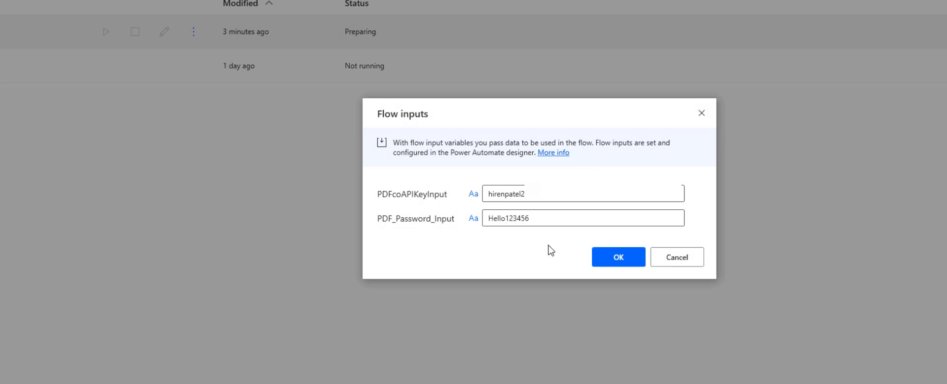
pyautogui.click(501, 217)
pyautogui.doubleClick(501, 217)
pyautogui.doubleClick(519, 193)
pyautogui.click(519, 194)
pyautogui.doubleClick(519, 193)
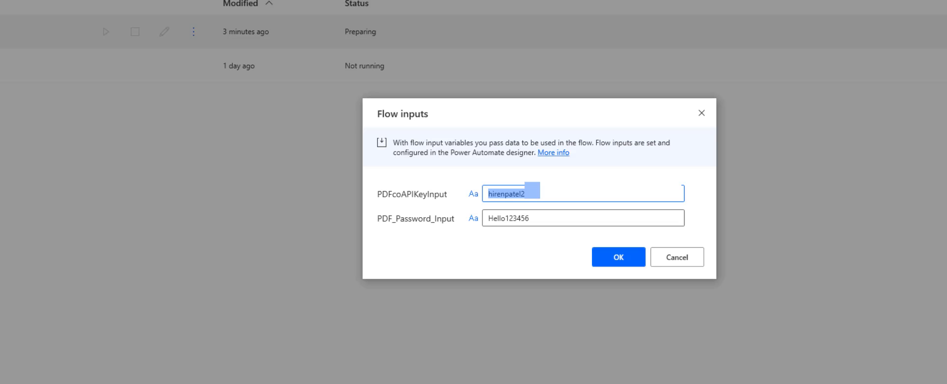
pyautogui.click(624, 261)
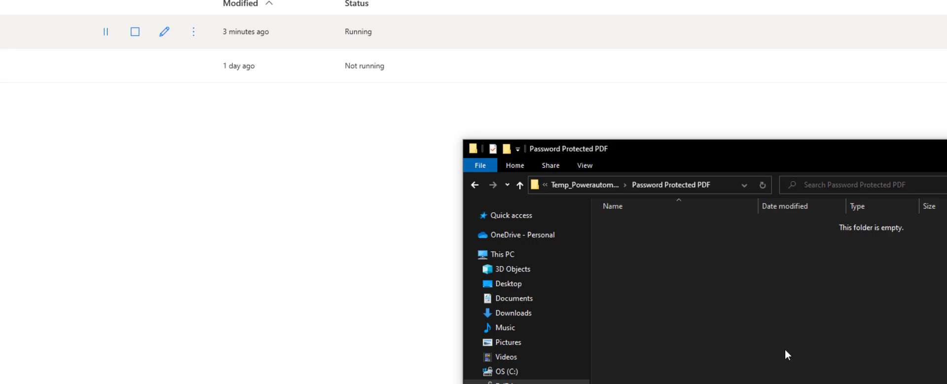
# Refresh the Password Protected PDF folder to show the three -protected.pdf files
pyautogui.rightClick(782, 185)
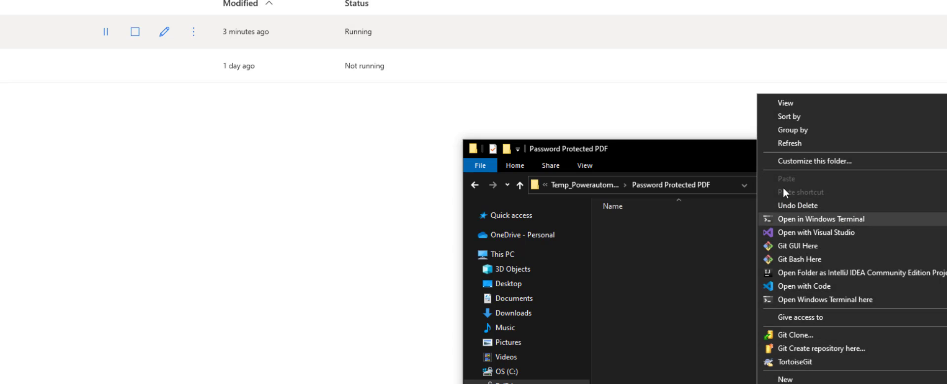
pyautogui.click(782, 142)
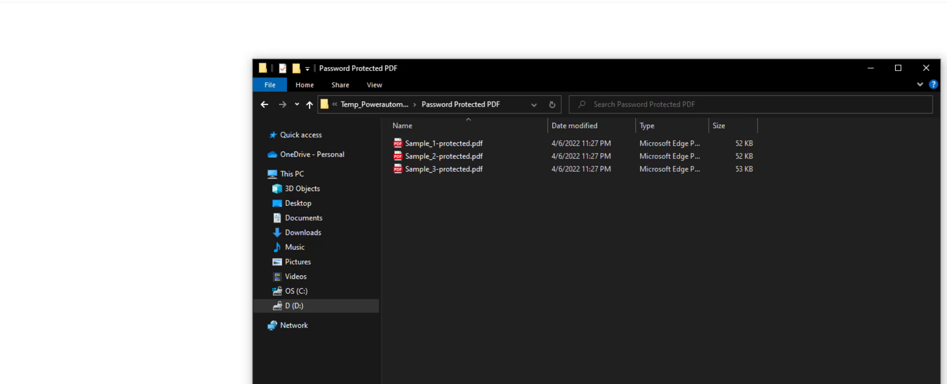
# Unlock Sample_1-protected.pdf in Edge with its password, check its text, close it and return to Power Automate
pyautogui.doubleClick(460, 147)
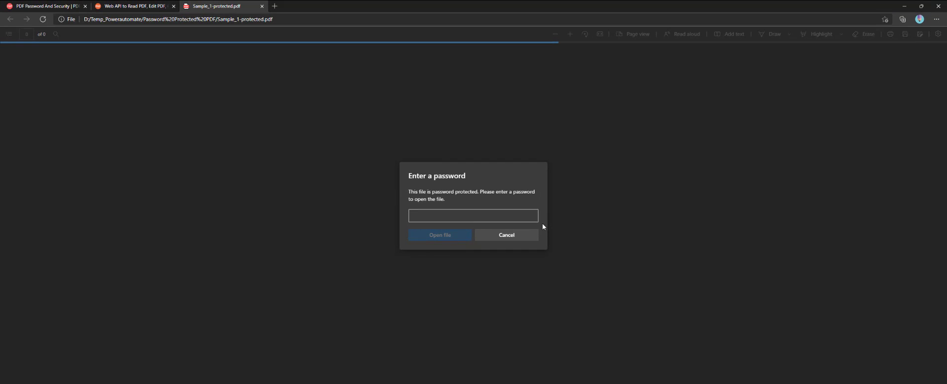
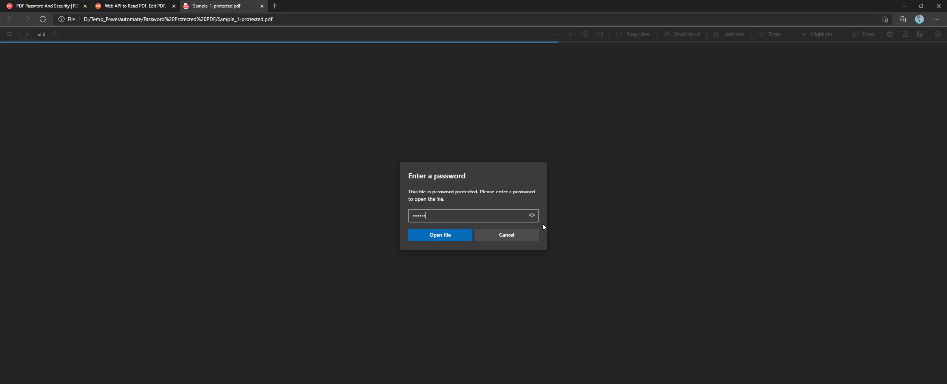
pyautogui.press('Return')
pyautogui.moveTo(355, 88); pyautogui.dragTo(394, 168)
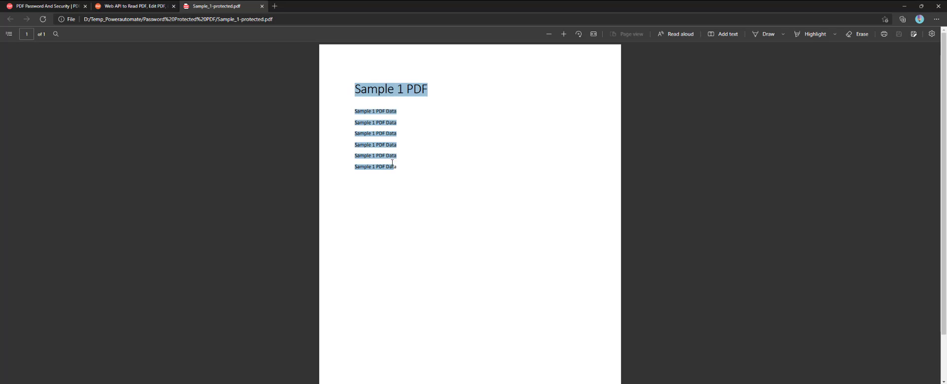
pyautogui.click(263, 6)
pyautogui.hotkey('alt', 'Tab')
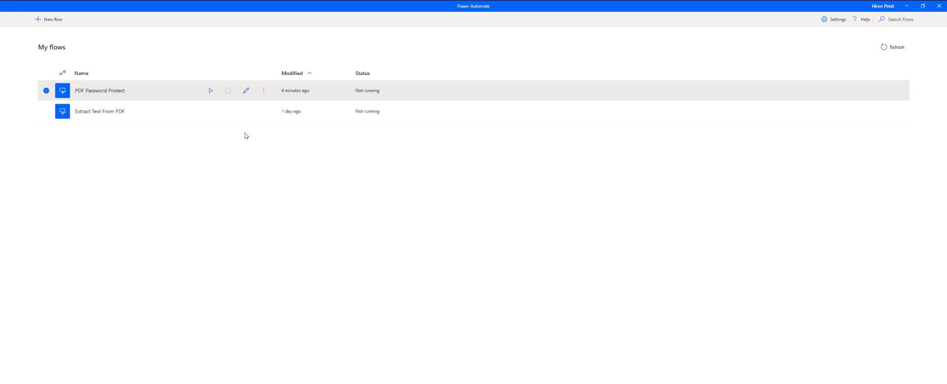
# Open the PDF Password Protect flow in the designer from My flows
pyautogui.click(247, 91)
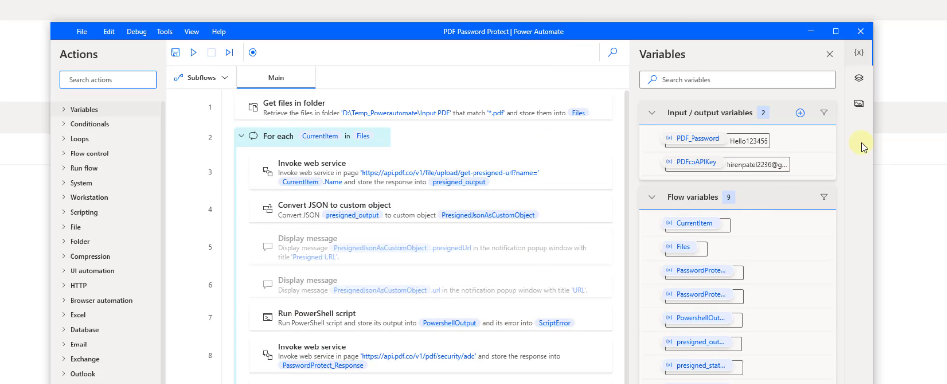
# Browse the Loops and HTTP action categories, then open PDF_Password's properties and select its default value
pyautogui.moveTo(377, 40); pyautogui.dragTo(386, 38)
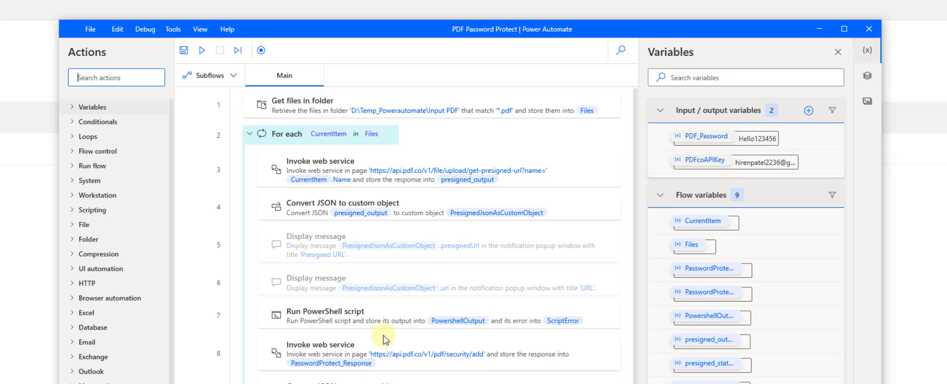
pyautogui.click(106, 75)
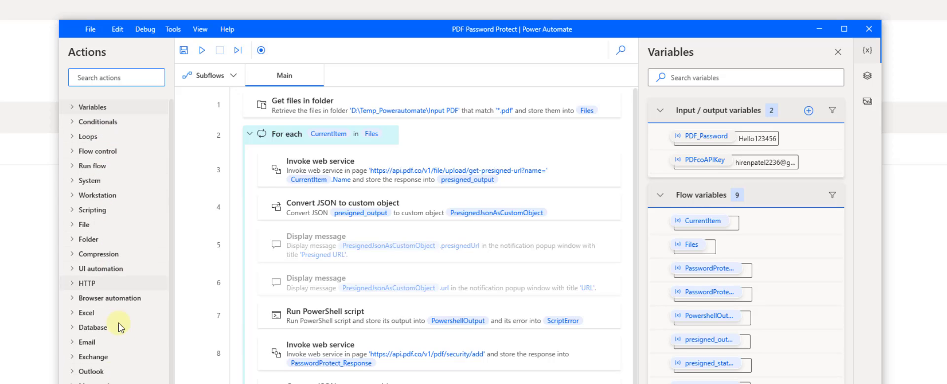
pyautogui.click(79, 137)
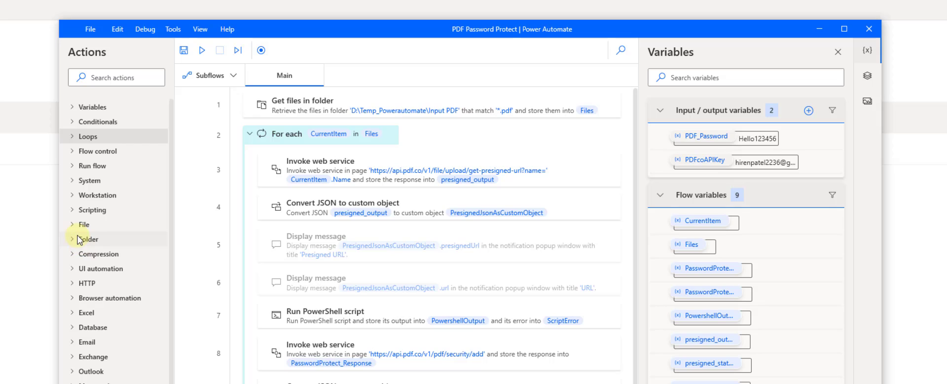
pyautogui.click(72, 285)
pyautogui.click(72, 286)
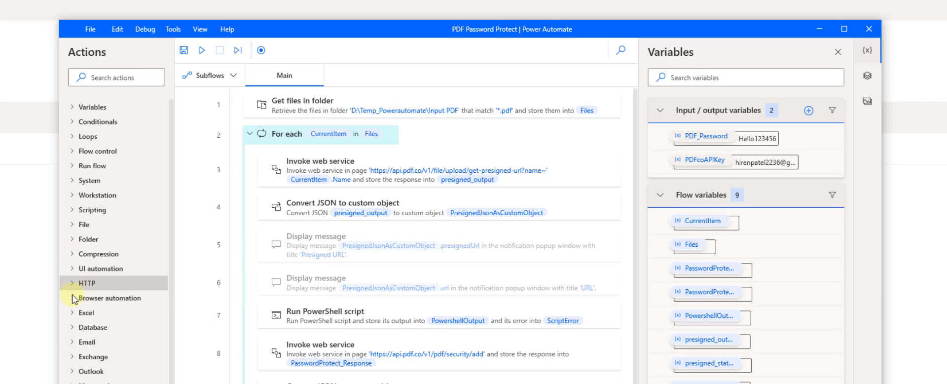
pyautogui.scroll(-5, 91, 367)
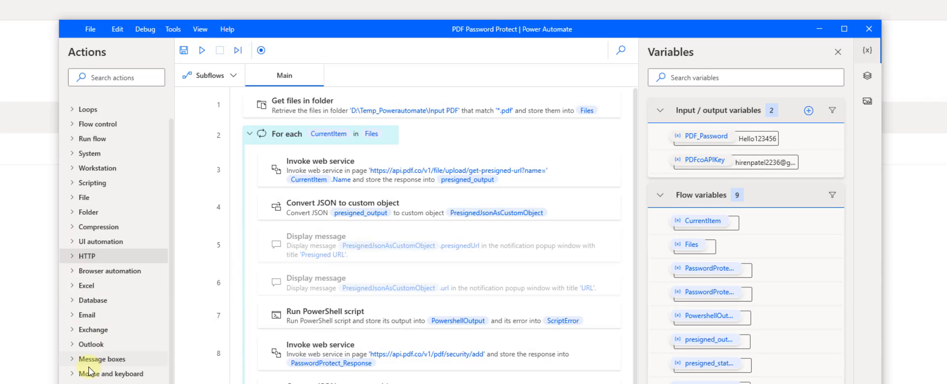
pyautogui.scroll(-1, 91, 370)
pyautogui.scroll(6, 125, 305)
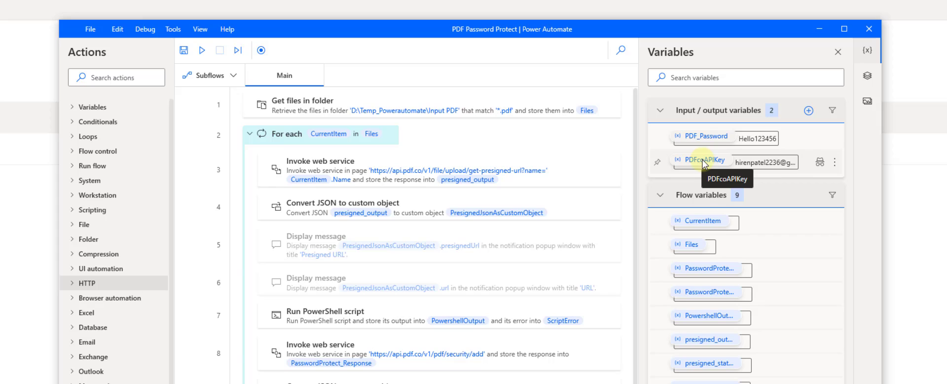
pyautogui.doubleClick(710, 136)
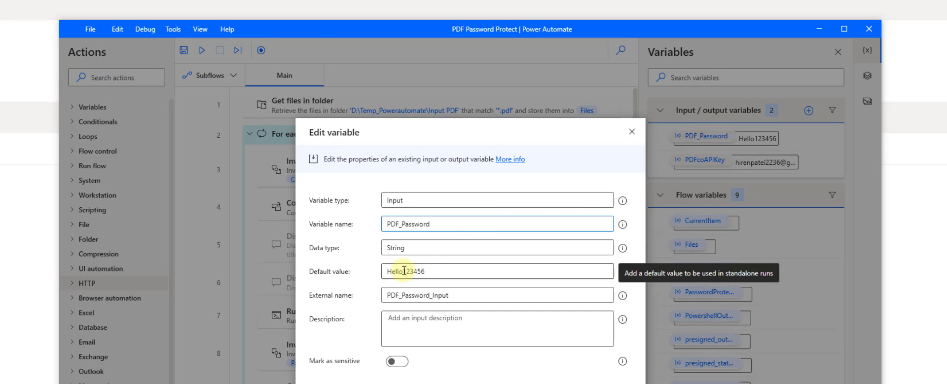
pyautogui.doubleClick(416, 271)
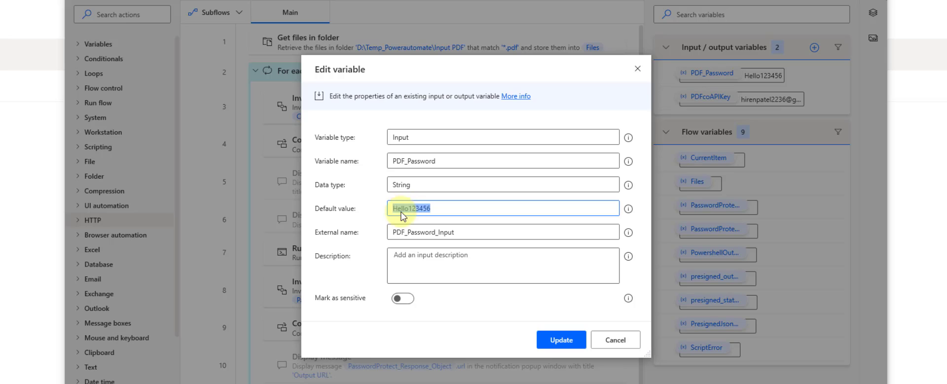
# Cancel the PDF_Password edit, then open and dismiss the Add a new input variable form
pyautogui.click(613, 339)
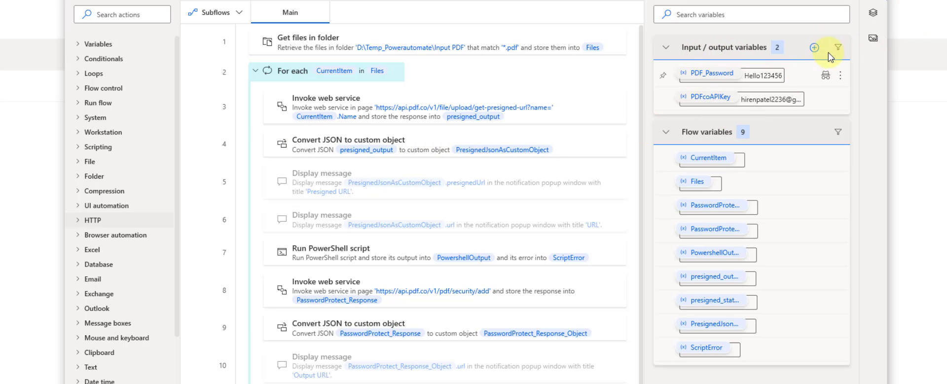
pyautogui.click(814, 48)
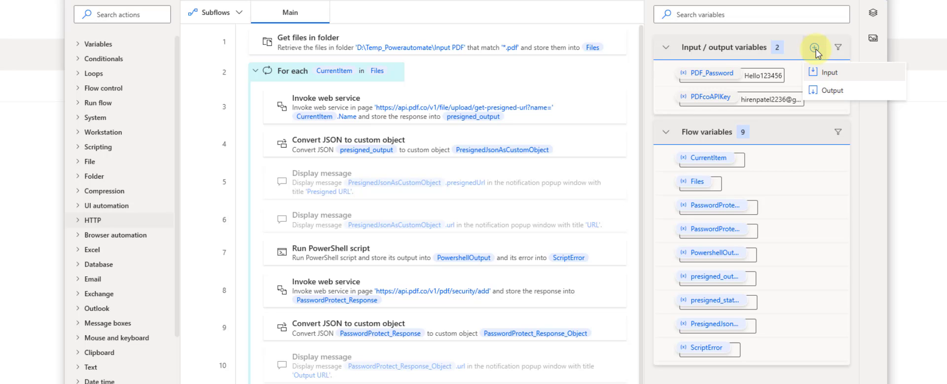
pyautogui.click(838, 73)
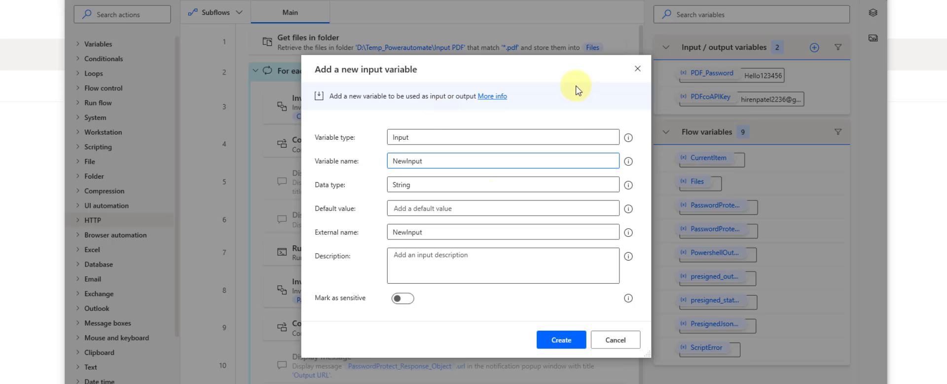
pyautogui.click(637, 69)
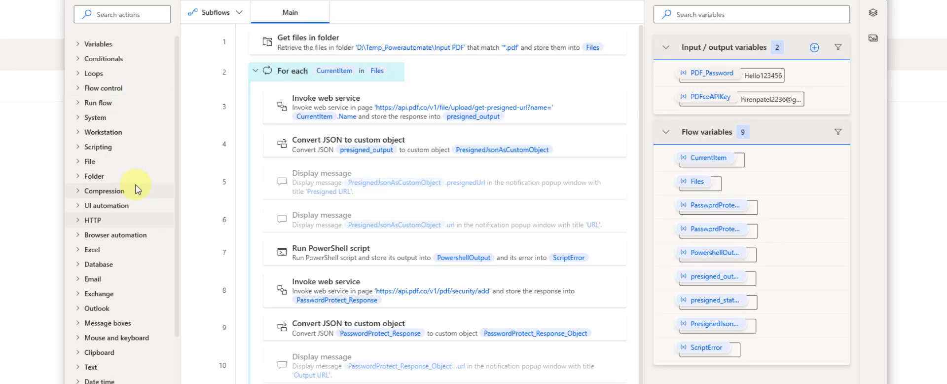
# Expand the Folder actions category in the Actions pane
pyautogui.click(77, 162)
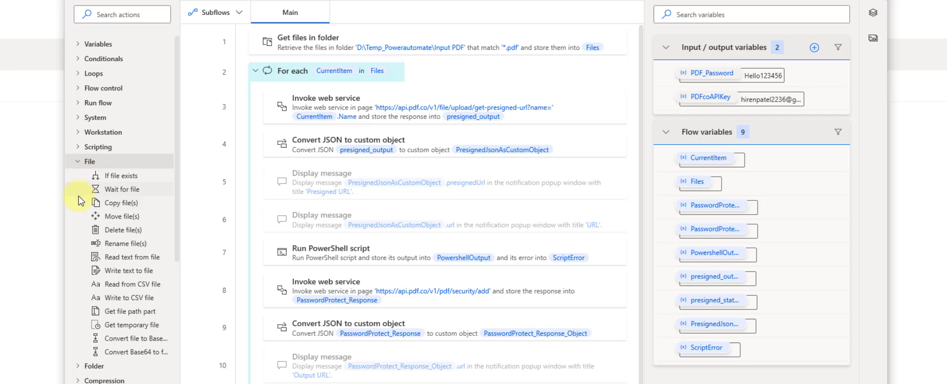
pyautogui.click(78, 162)
pyautogui.click(78, 177)
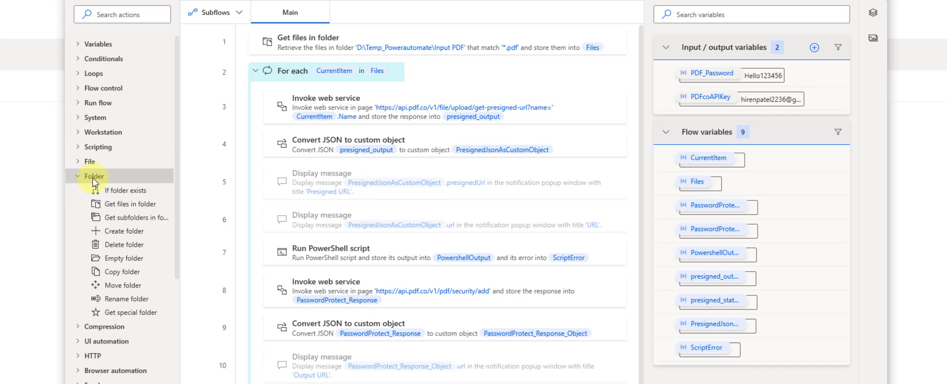
pyautogui.moveTo(118, 205); pyautogui.dragTo(313, 47)
# Review Get files in folder's D:\Temp_Powerautomate\Input PDF folder, *.pdf filter and Files output, unchanged
pyautogui.doubleClick(324, 44)
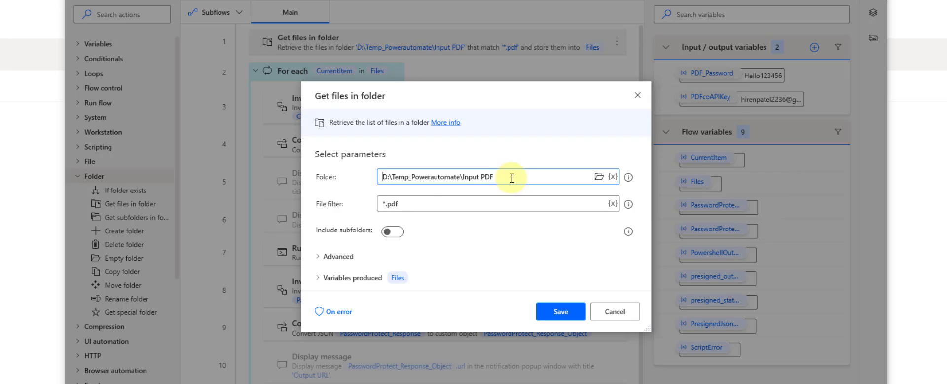
pyautogui.tripleClick(450, 176)
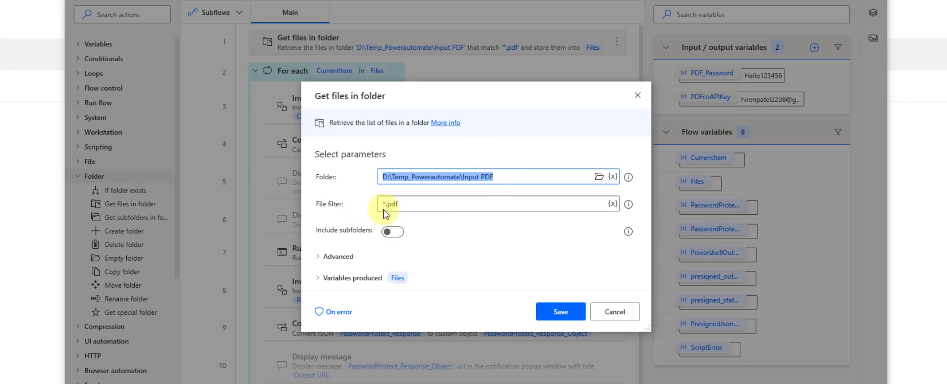
pyautogui.moveTo(404, 203); pyautogui.dragTo(383, 204)
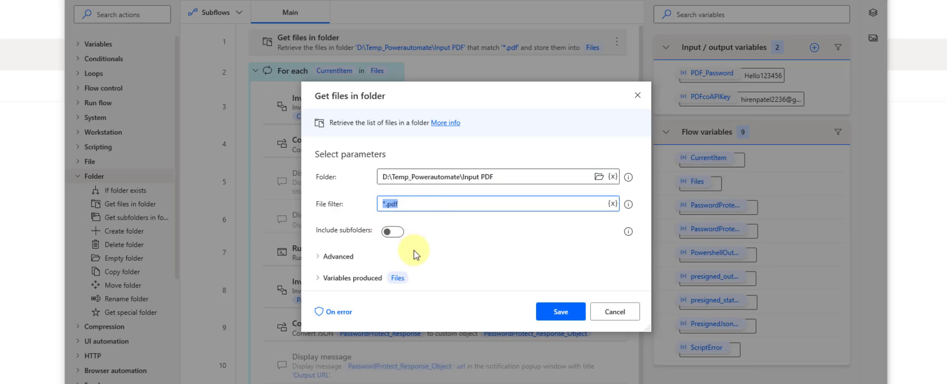
pyautogui.click(319, 279)
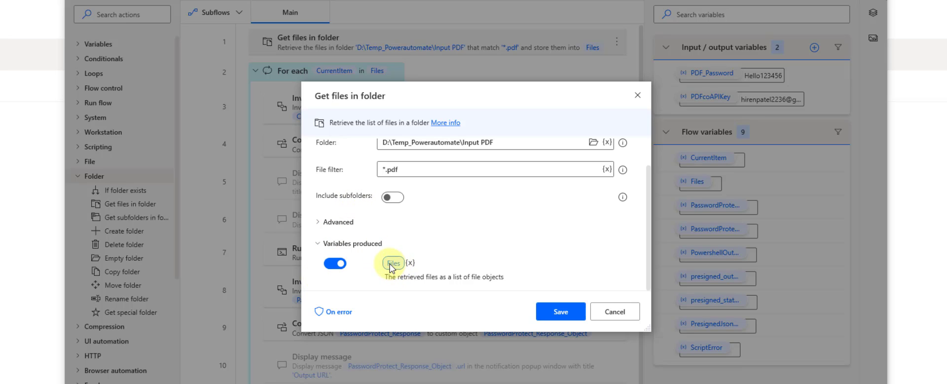
pyautogui.click(602, 312)
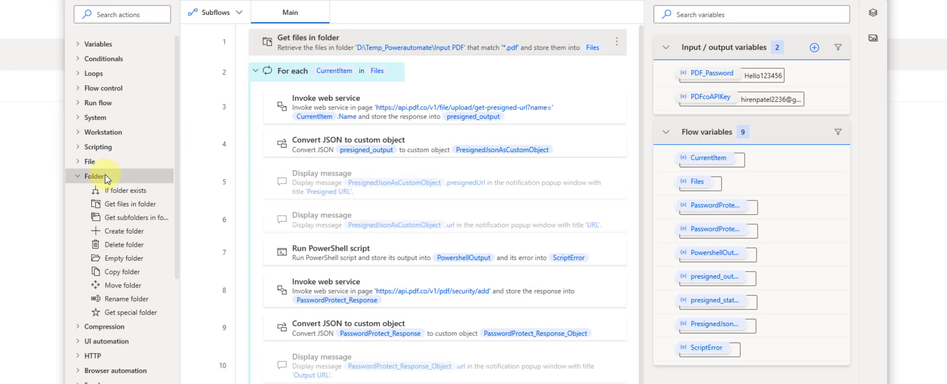
pyautogui.click(79, 73)
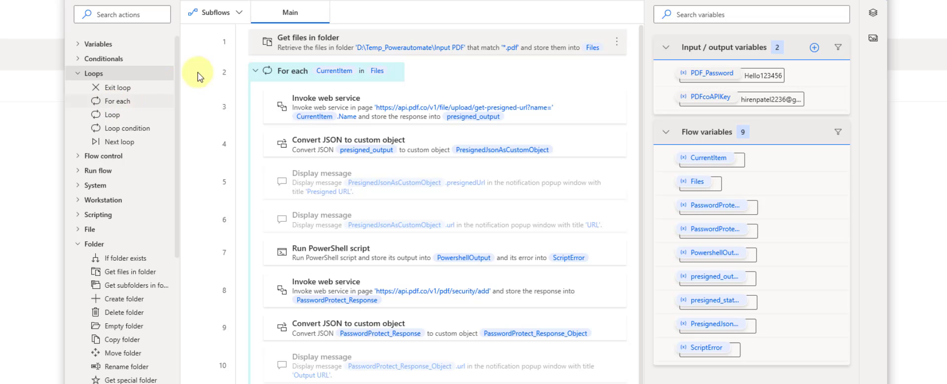
pyautogui.click(298, 78)
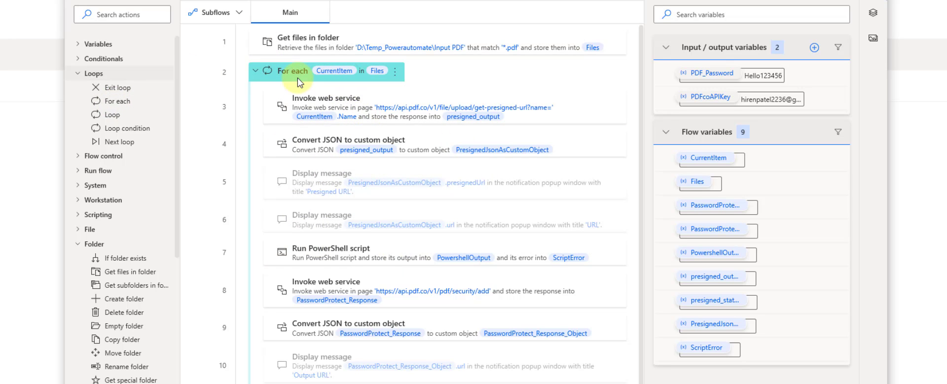
pyautogui.doubleClick(297, 78)
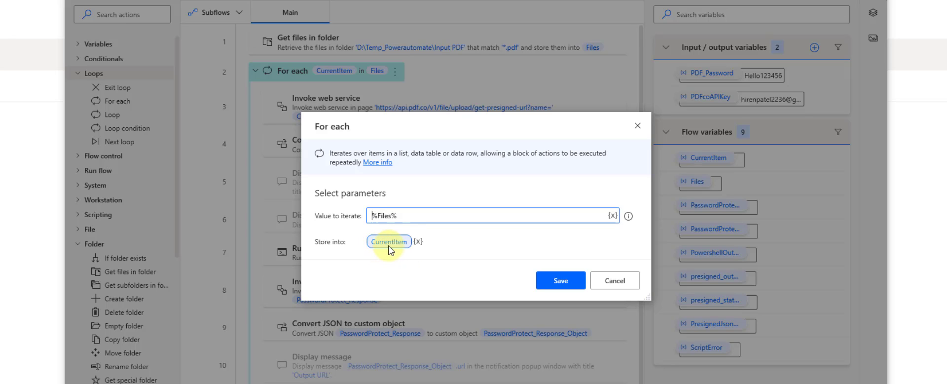
pyautogui.click(616, 280)
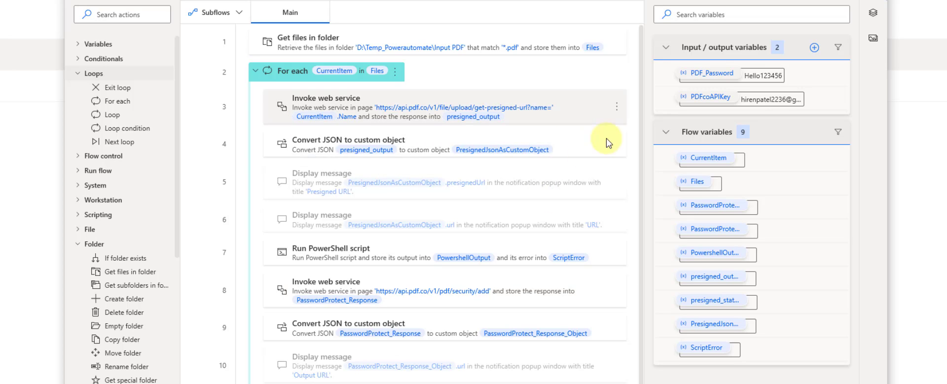
pyautogui.scroll(-1, 385, 232)
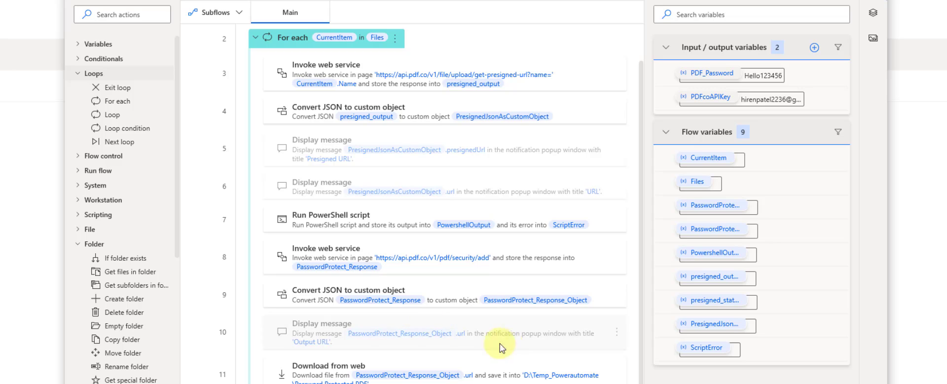
pyautogui.click(79, 73)
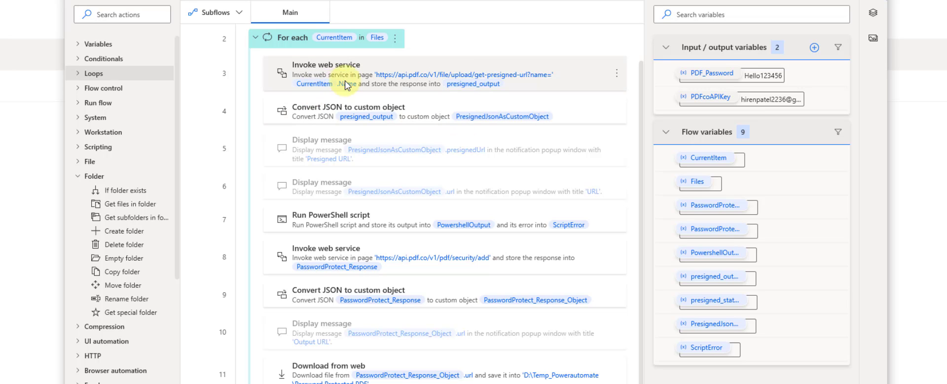
# Review the get-presigned-url call's URL, x-api-key header and presigned_output variable, closing it unchanged
pyautogui.click(573, 88)
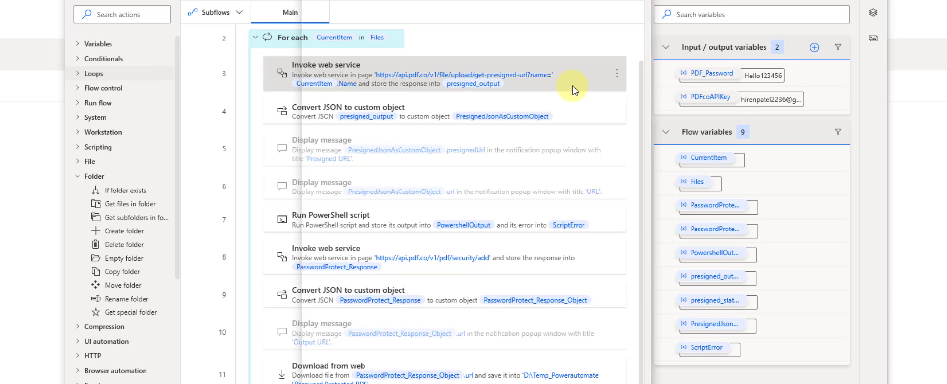
pyautogui.doubleClick(573, 88)
pyautogui.moveTo(381, 80); pyautogui.dragTo(535, 81)
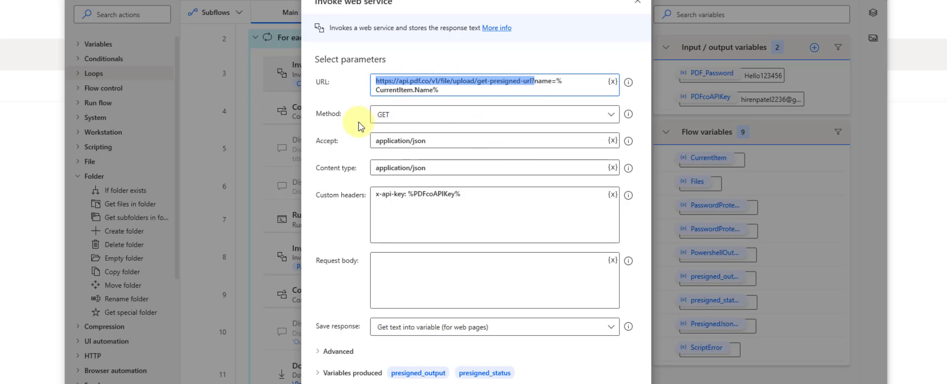
pyautogui.click(377, 195)
pyautogui.moveTo(377, 195); pyautogui.dragTo(405, 195)
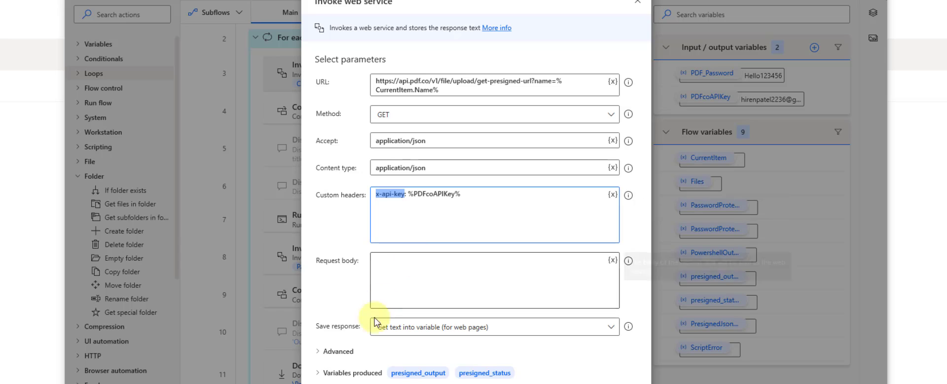
pyautogui.click(317, 373)
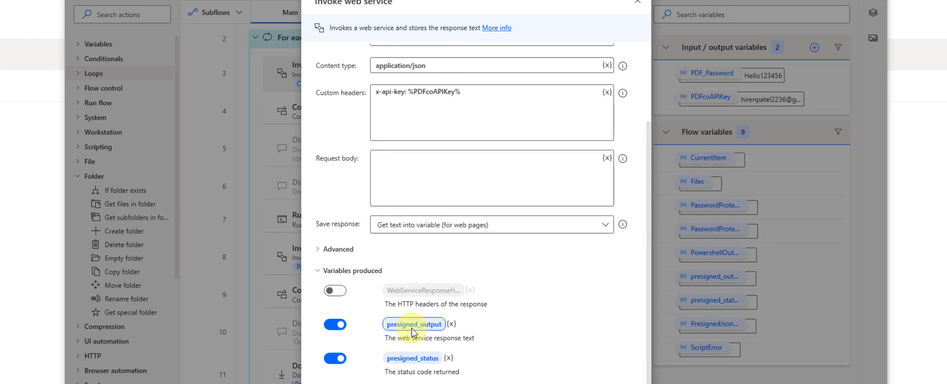
pyautogui.scroll(5, 559, 261)
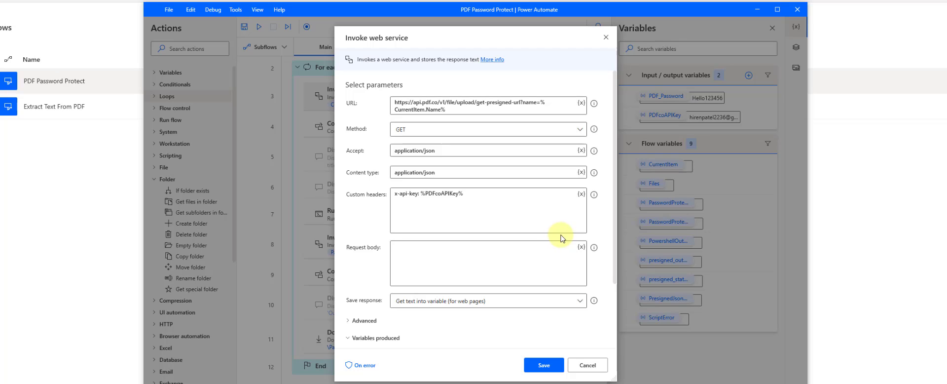
pyautogui.click(587, 369)
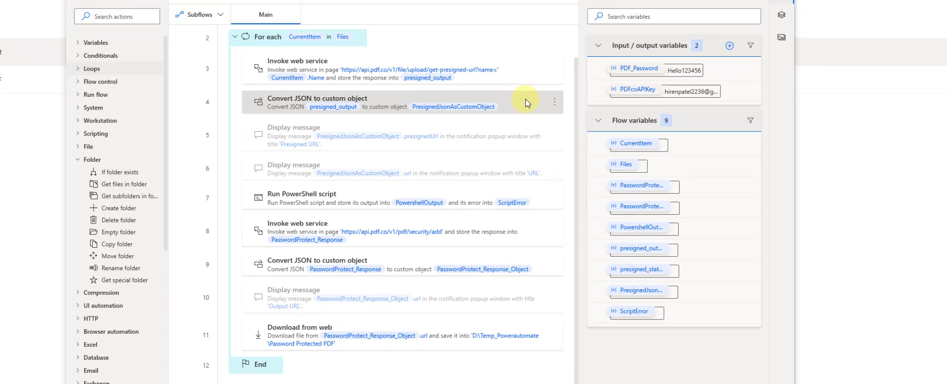
pyautogui.doubleClick(553, 127)
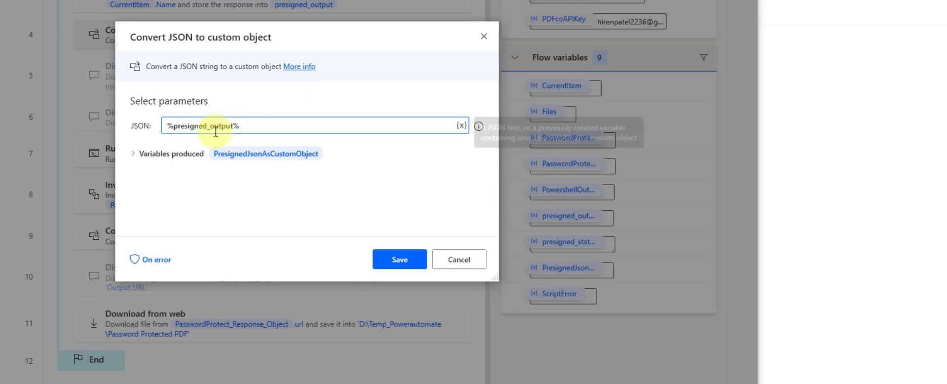
pyautogui.moveTo(173, 126); pyautogui.dragTo(207, 126)
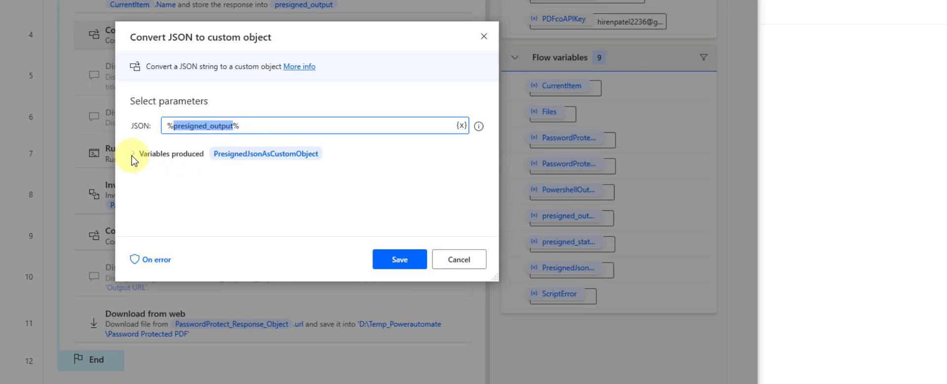
pyautogui.click(133, 154)
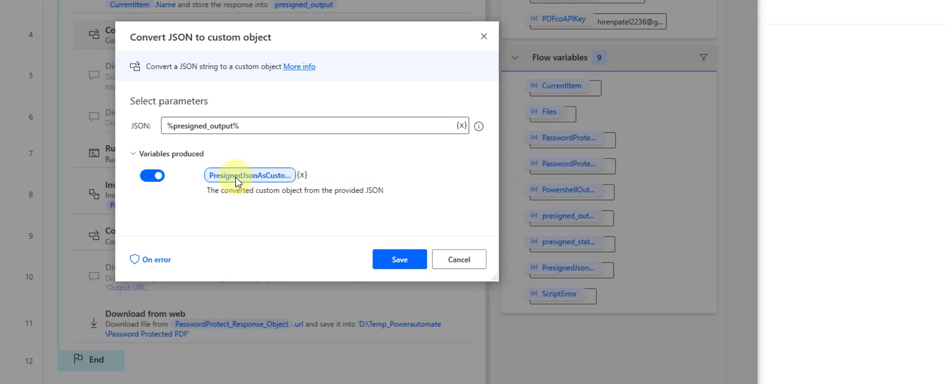
pyautogui.click(238, 176)
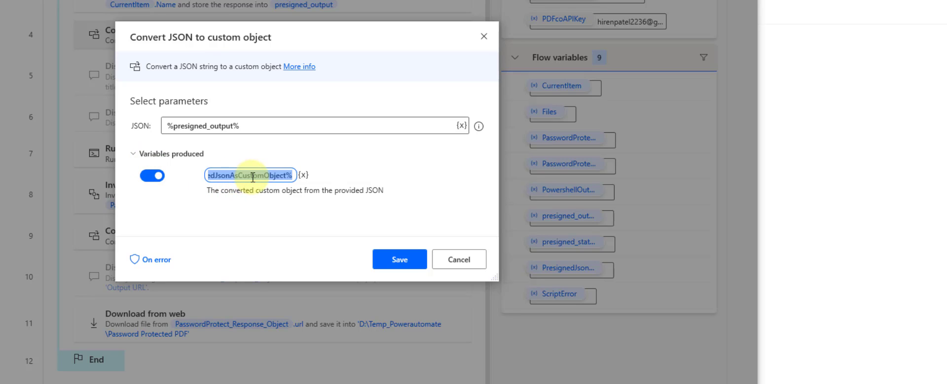
pyautogui.click(453, 196)
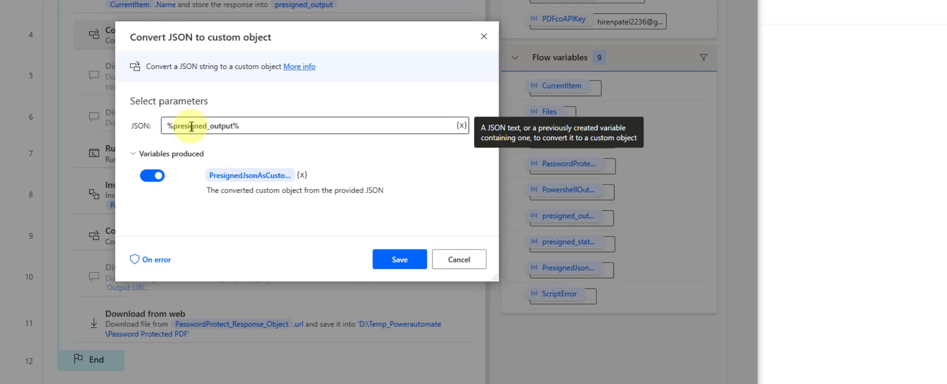
pyautogui.doubleClick(193, 125)
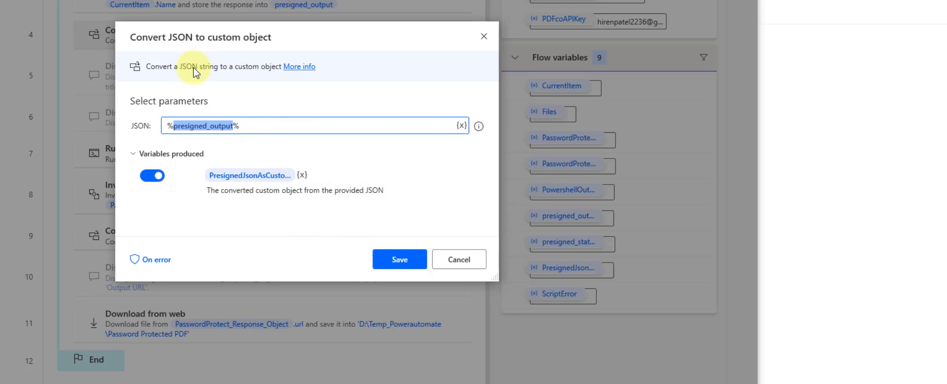
pyautogui.click(463, 260)
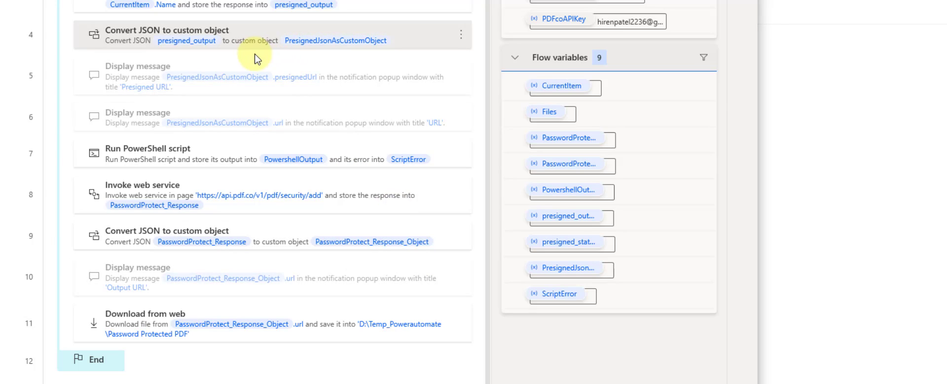
pyautogui.doubleClick(337, 78)
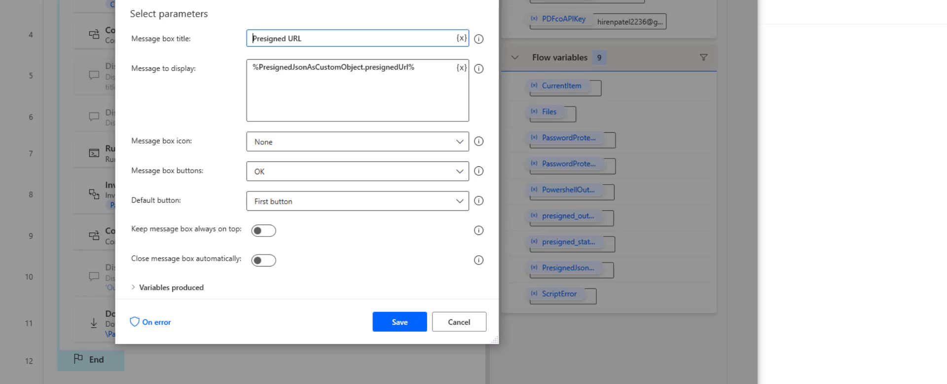
pyautogui.click(260, 68)
pyautogui.doubleClick(311, 66)
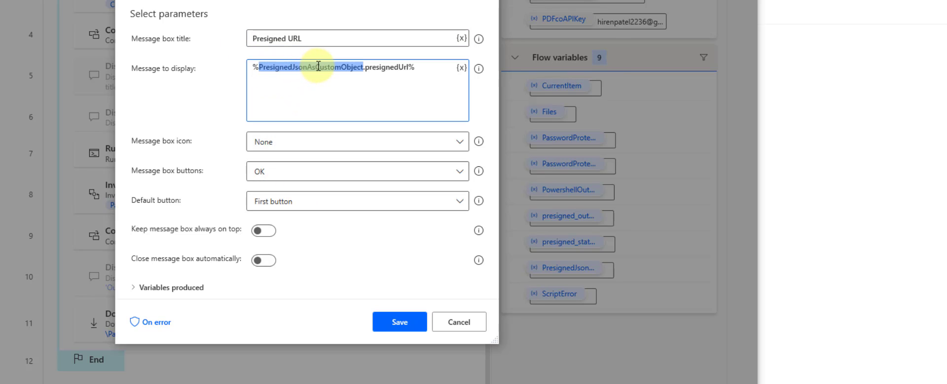
pyautogui.doubleClick(380, 67)
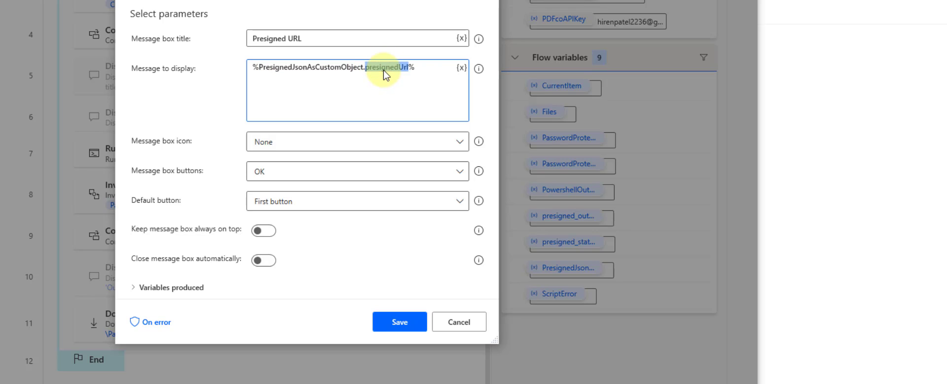
pyautogui.click(453, 323)
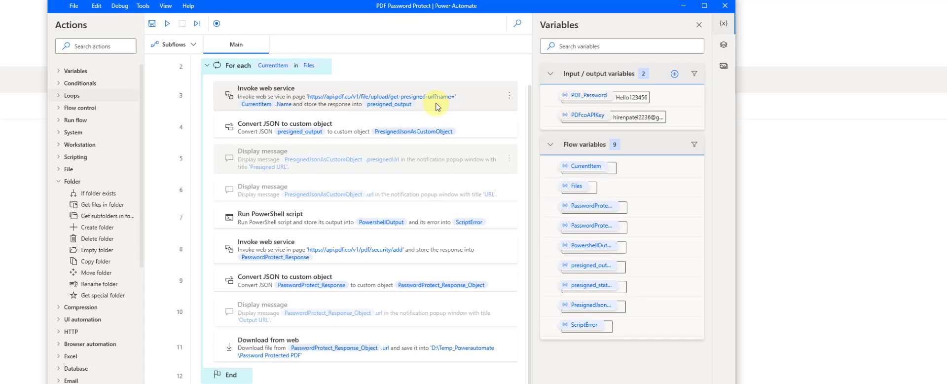
# In Postman, open the get-presigned-url request from the 43. Upload Files folder
pyautogui.click(306, 382)
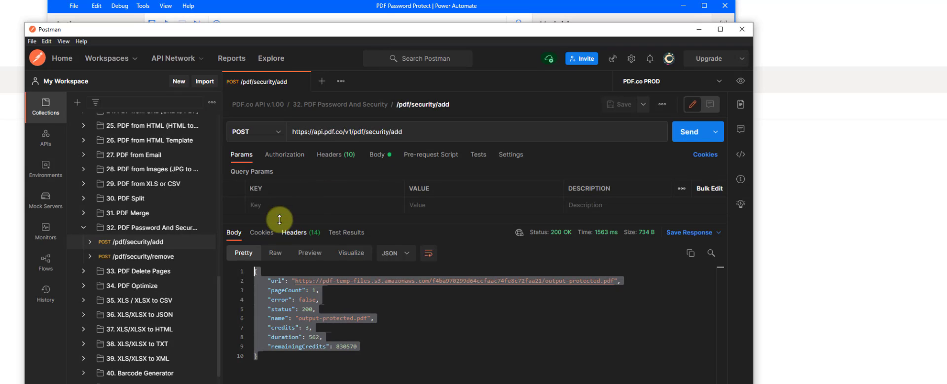
pyautogui.click(302, 81)
pyautogui.click(84, 227)
pyautogui.scroll(-2, 119, 377)
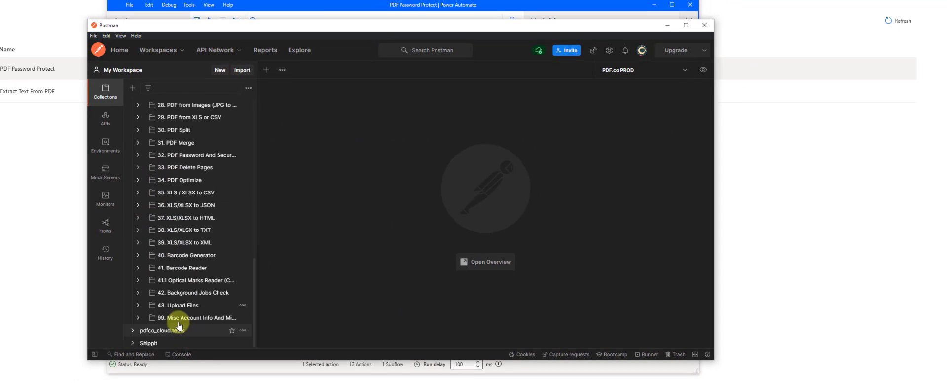
pyautogui.scroll(3, 182, 138)
pyautogui.scroll(-3, 197, 132)
pyautogui.click(142, 309)
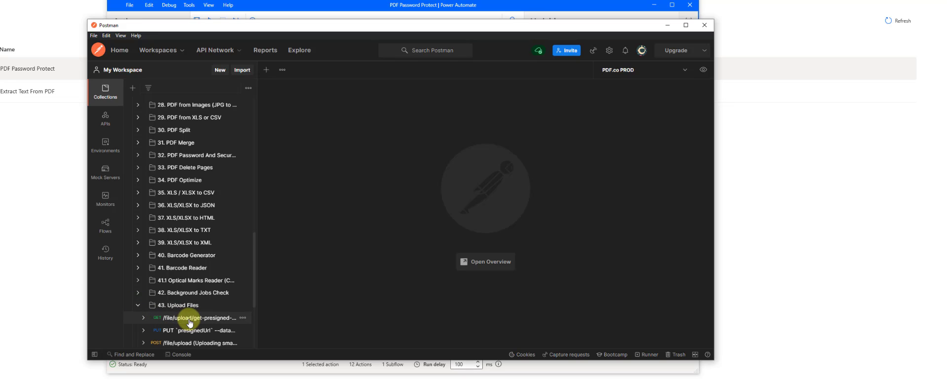
pyautogui.click(153, 318)
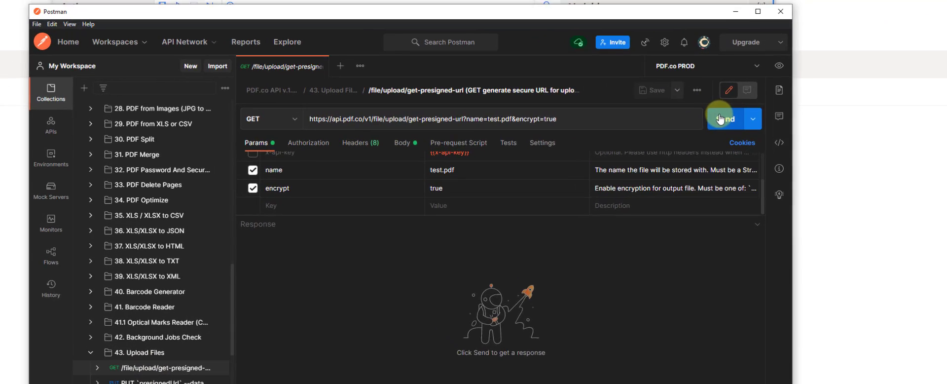
# Send it with only name=test.pdf, encrypt disabled, and select the returned presignedUrl value
pyautogui.click(659, 113)
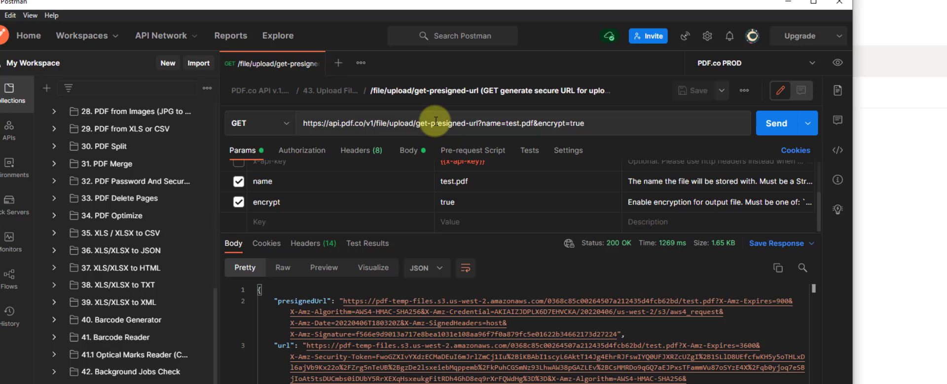
pyautogui.click(238, 202)
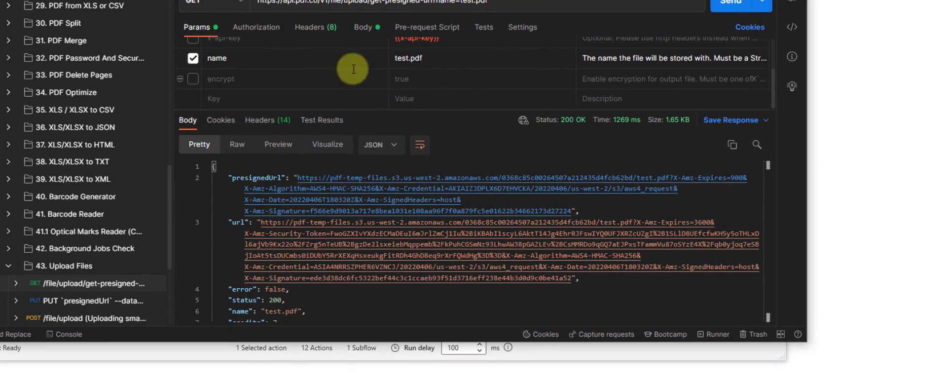
pyautogui.click(729, 4)
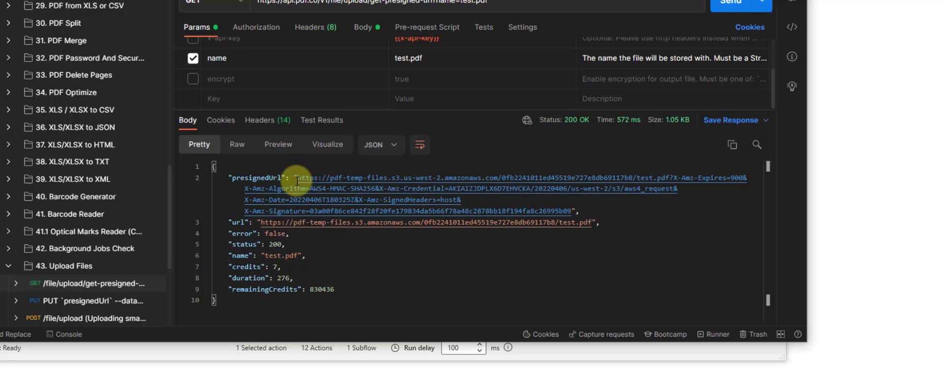
pyautogui.moveTo(297, 182); pyautogui.dragTo(573, 210)
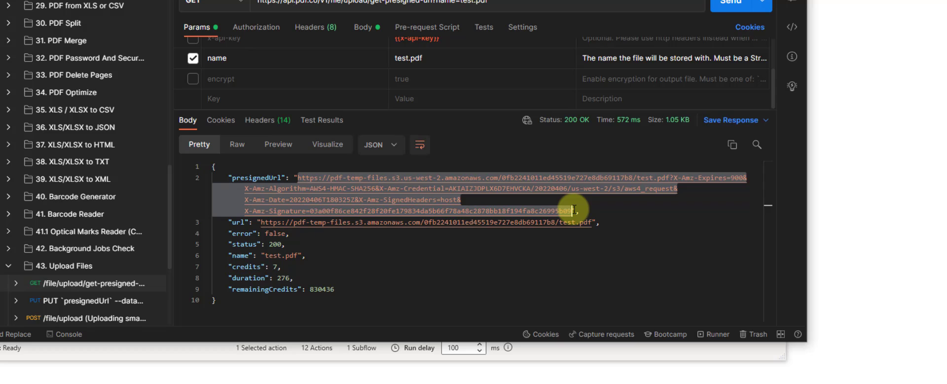
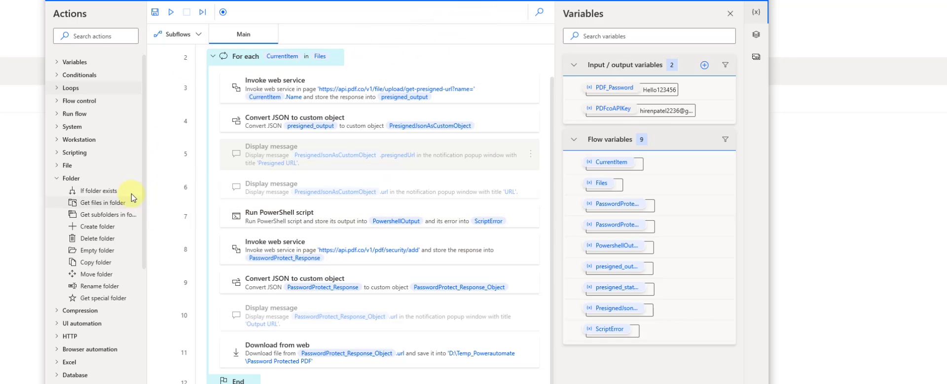
pyautogui.click(344, 226)
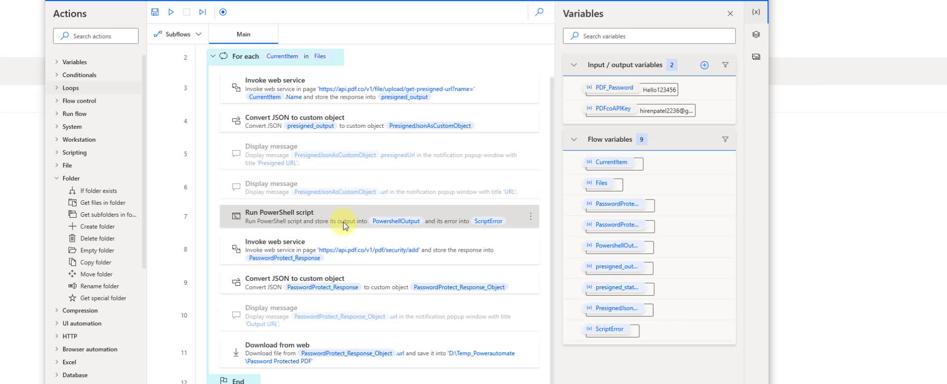
pyautogui.doubleClick(345, 225)
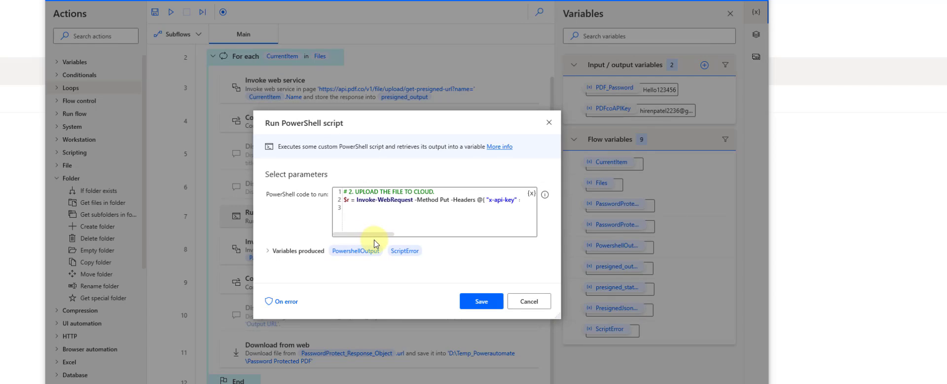
pyautogui.moveTo(374, 234); pyautogui.dragTo(382, 237)
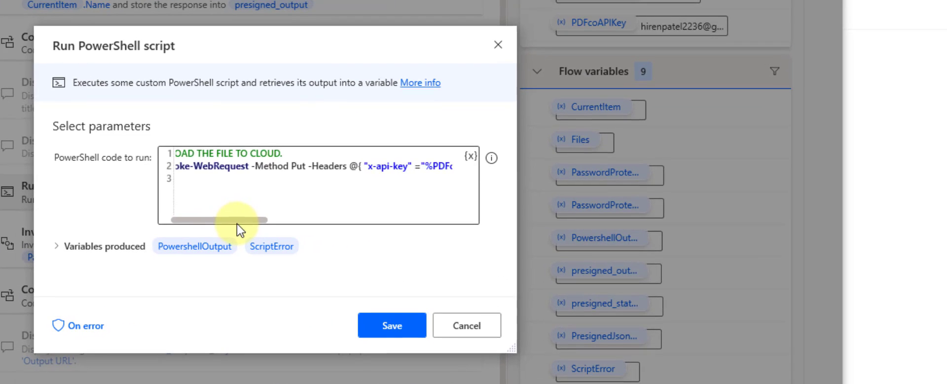
pyautogui.moveTo(236, 223); pyautogui.dragTo(267, 226)
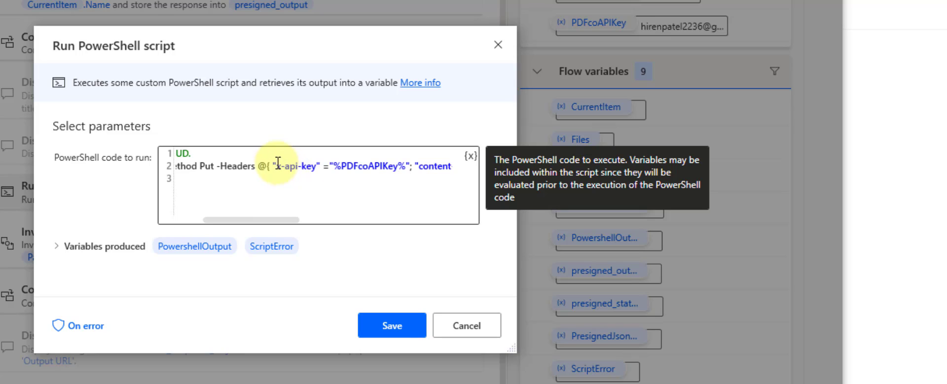
pyautogui.moveTo(276, 166); pyautogui.dragTo(316, 166)
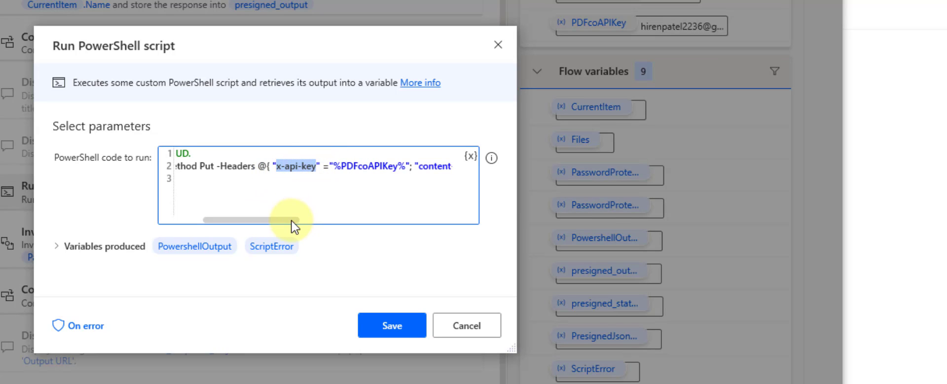
pyautogui.moveTo(289, 221); pyautogui.dragTo(425, 220)
pyautogui.moveTo(226, 166); pyautogui.dragTo(323, 168)
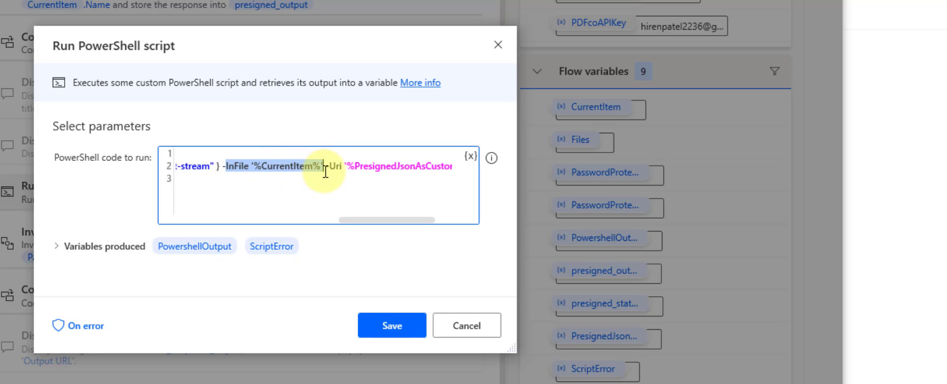
pyautogui.click(327, 173)
pyautogui.hscroll(5, 463, 168)
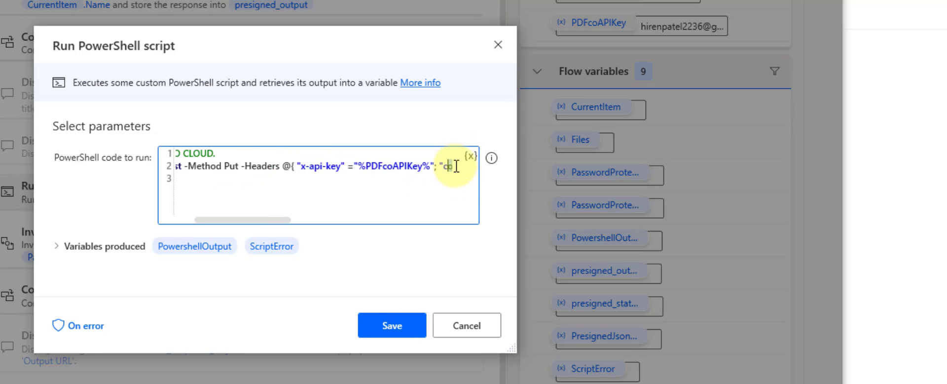
pyautogui.click(448, 166)
pyautogui.moveTo(464, 161); pyautogui.dragTo(365, 165)
pyautogui.moveTo(211, 220); pyautogui.dragTo(460, 220)
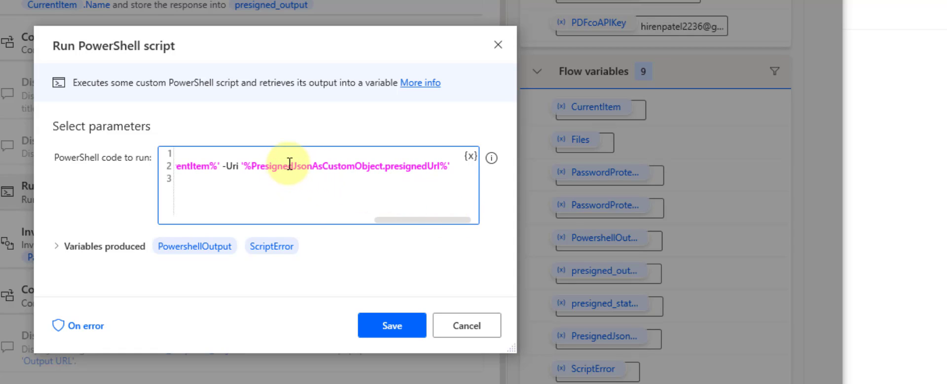
pyautogui.moveTo(289, 167); pyautogui.dragTo(510, 161)
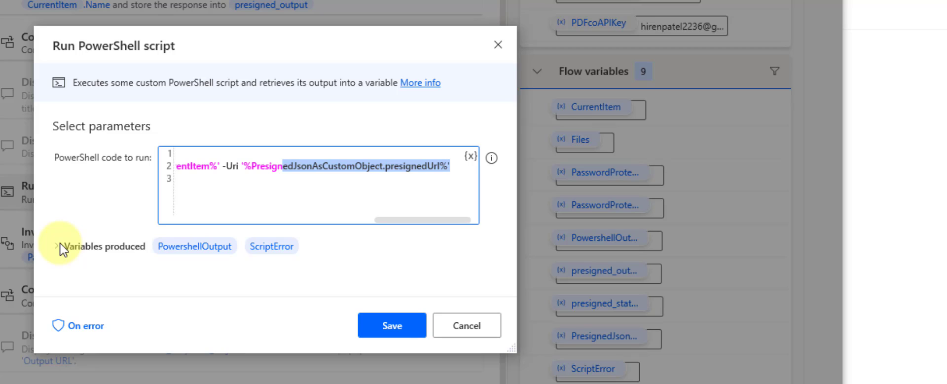
pyautogui.click(482, 332)
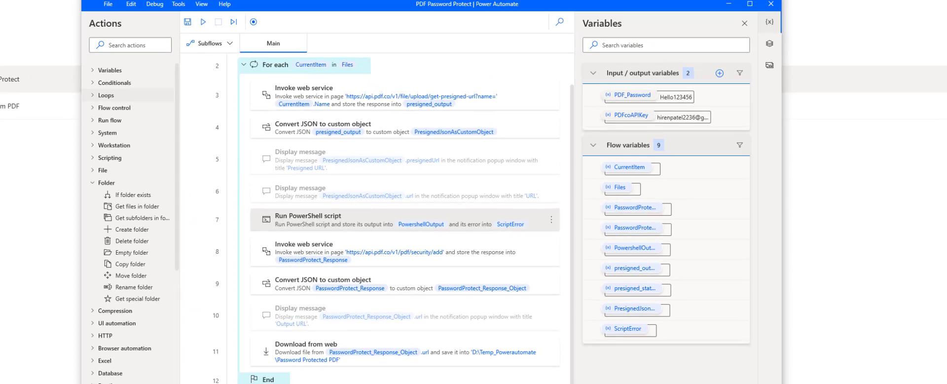
pyautogui.hotkey('alt', 'Tab')
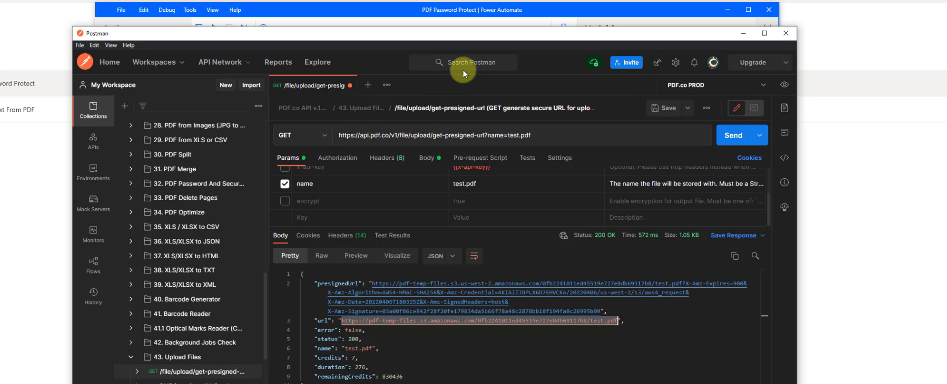
pyautogui.click(360, 316)
pyautogui.click(628, 315)
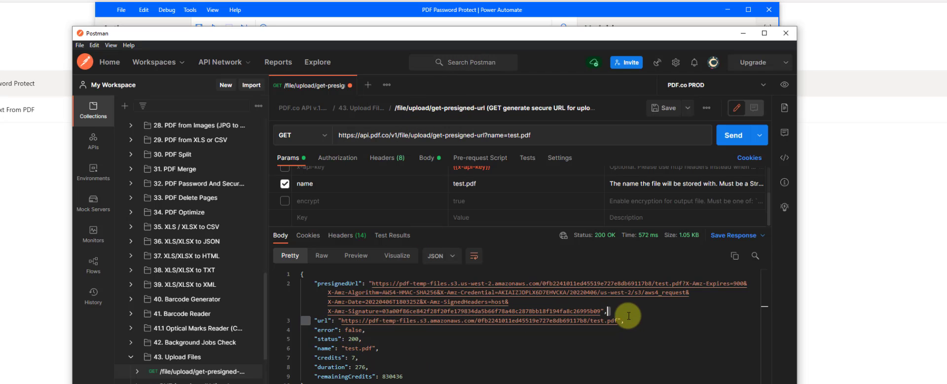
pyautogui.tripleClick(628, 316)
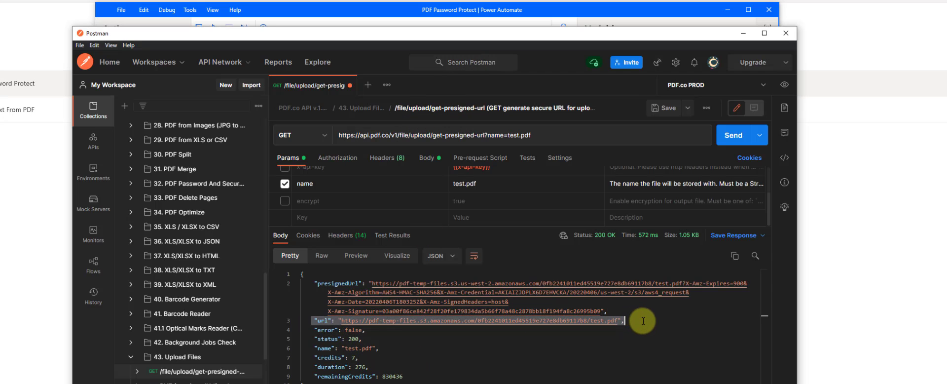
pyautogui.click(745, 40)
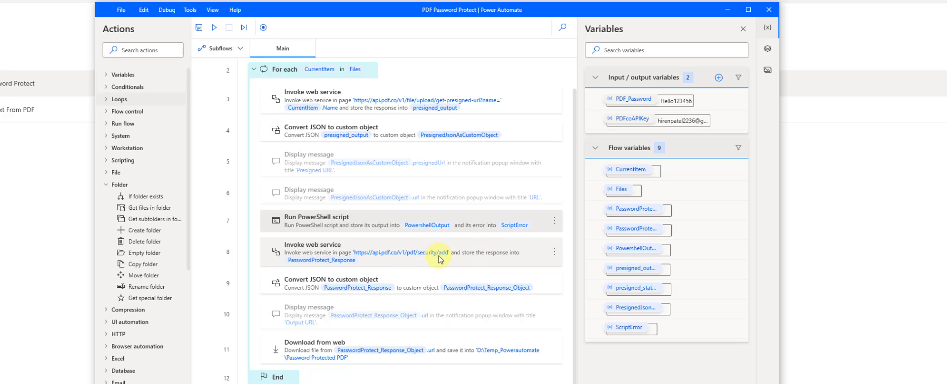
# Open the security/add web service step and review its URL and x-api-key header
pyautogui.doubleClick(516, 255)
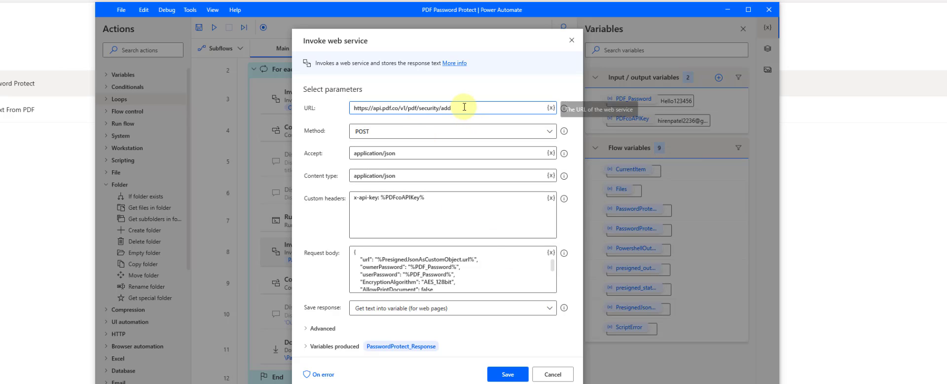
pyautogui.moveTo(462, 108); pyautogui.dragTo(350, 112)
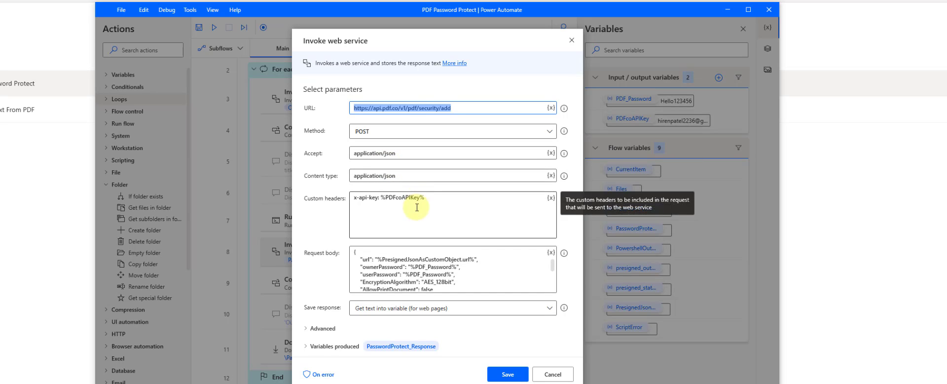
pyautogui.click(354, 199)
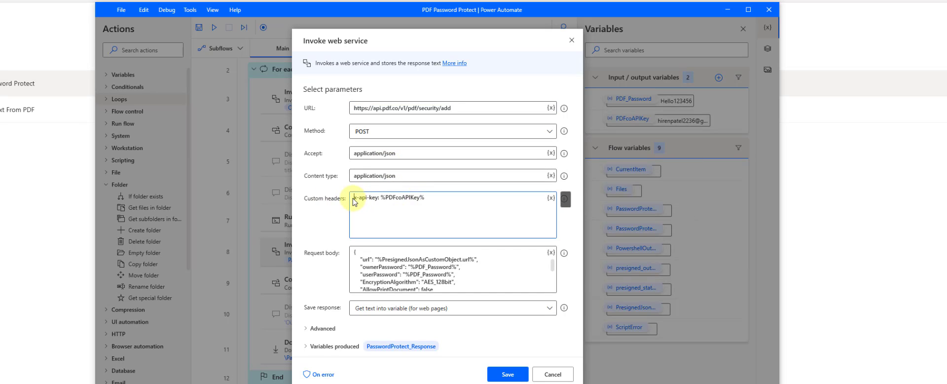
pyautogui.keyDown('shift'); pyautogui.click(378, 199); pyautogui.keyUp('shift')
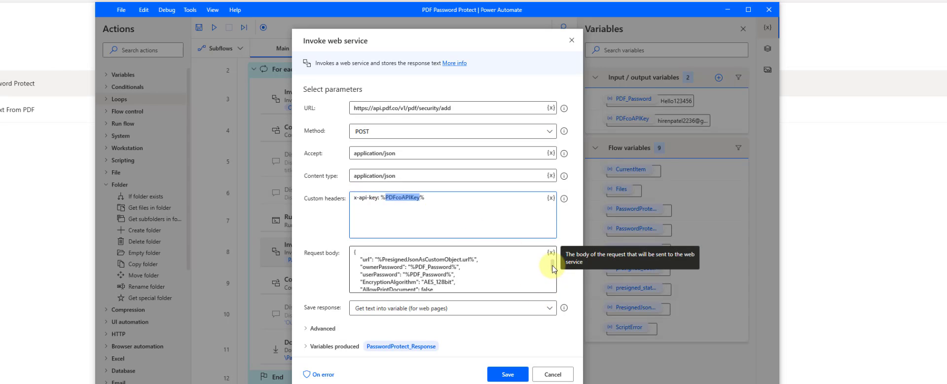
pyautogui.scroll(-2, 552, 269)
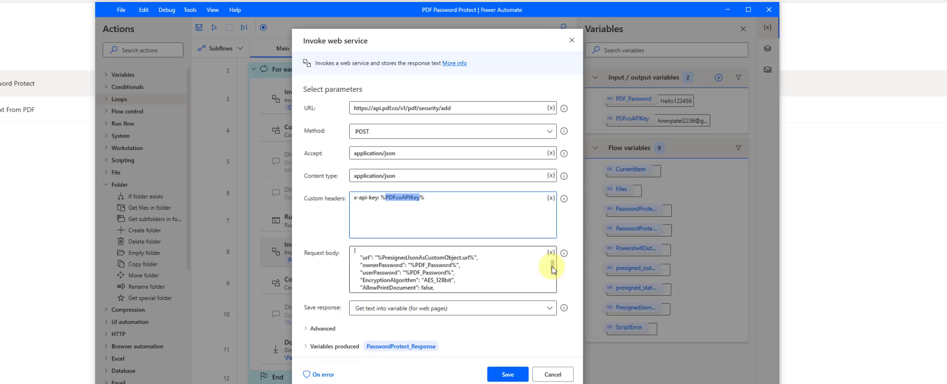
# Review the request body's presigned url, owner/user passwords, encryption, AllowPrintDocument and PrintQuality lines
pyautogui.click(361, 255)
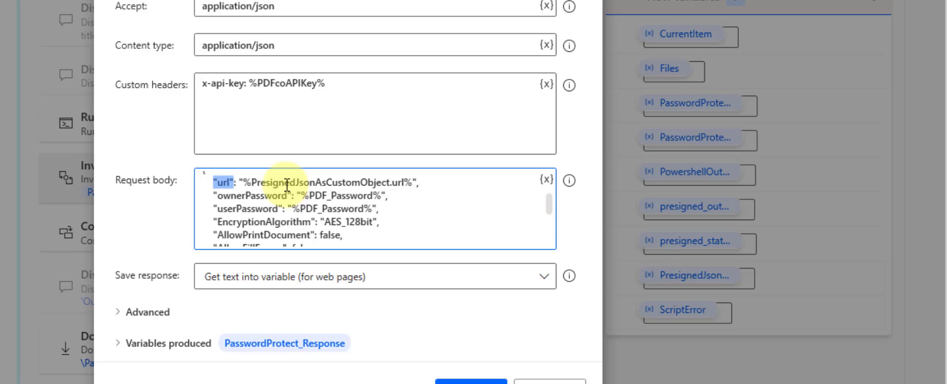
pyautogui.doubleClick(417, 255)
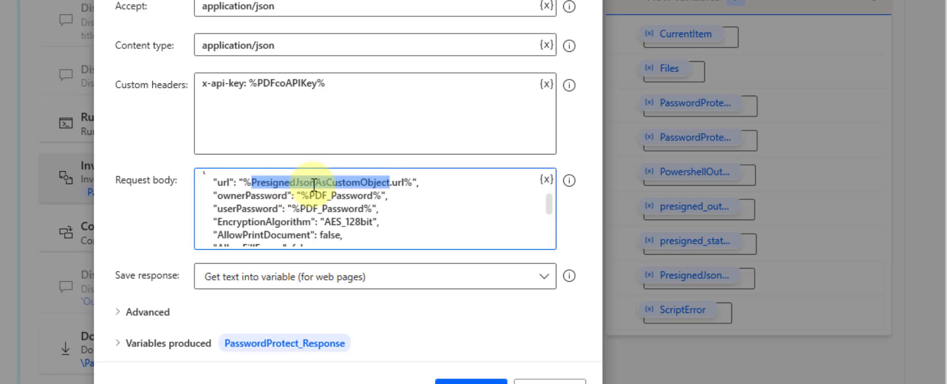
pyautogui.moveTo(314, 185); pyautogui.dragTo(398, 182)
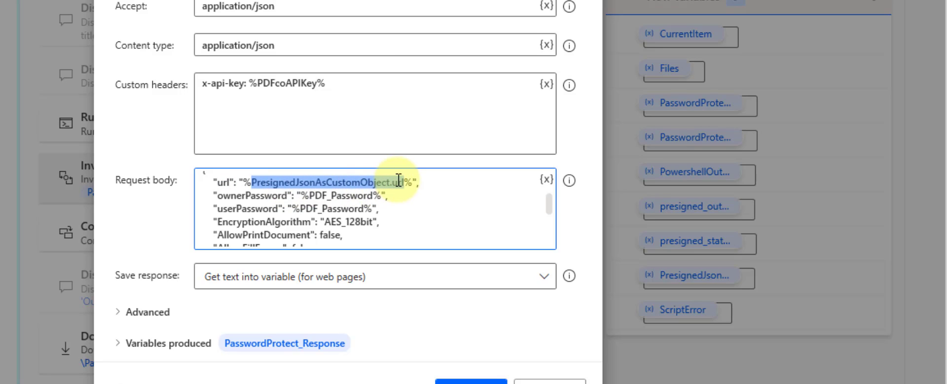
pyautogui.moveTo(213, 196); pyautogui.dragTo(415, 211)
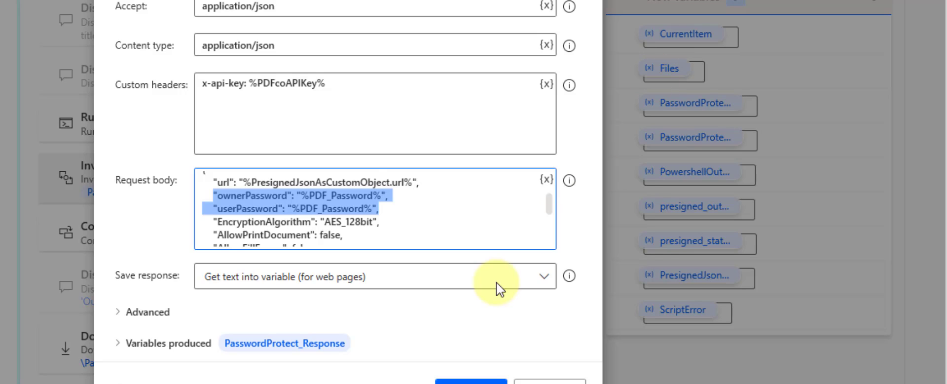
pyautogui.scroll(-1, 432, 214)
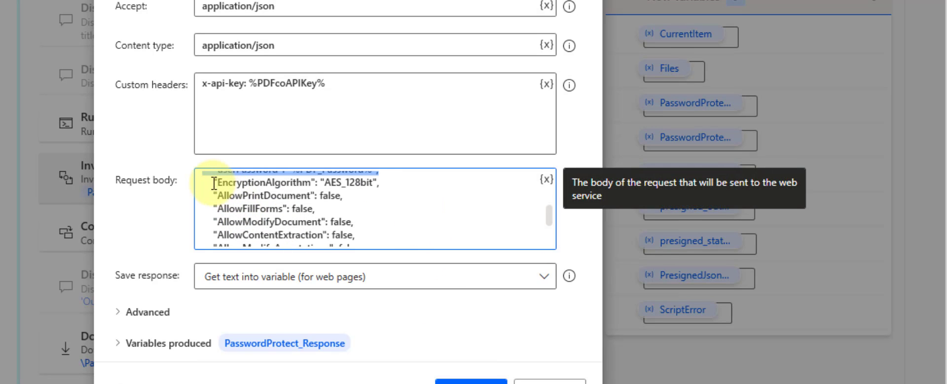
pyautogui.moveTo(213, 183); pyautogui.dragTo(377, 219)
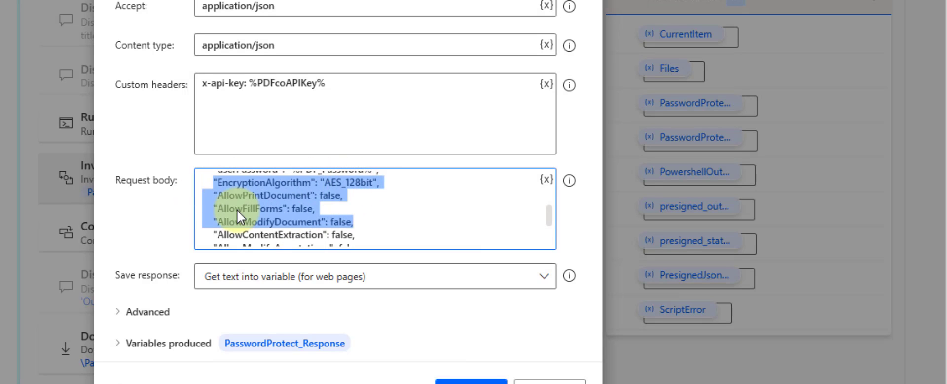
pyautogui.moveTo(212, 195); pyautogui.dragTo(354, 197)
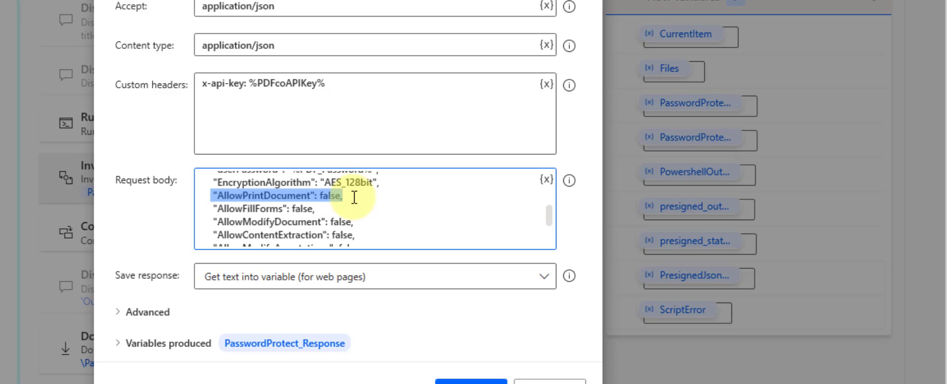
pyautogui.scroll(-1, 355, 197)
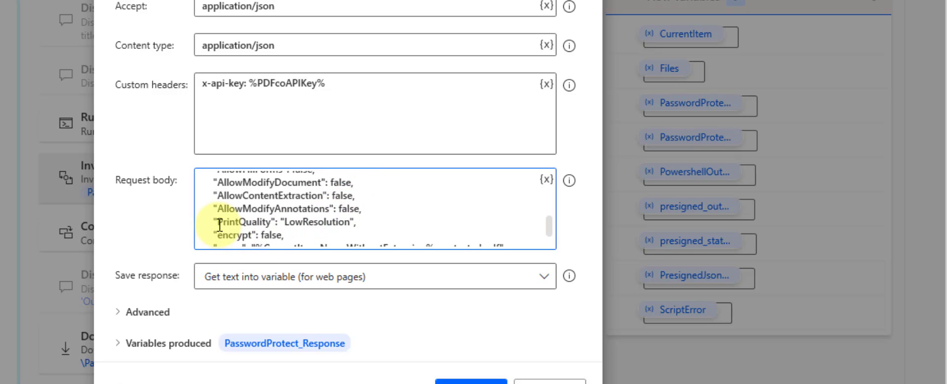
pyautogui.click(214, 221)
pyautogui.keyDown('shift'); pyautogui.click(364, 216); pyautogui.keyUp('shift')
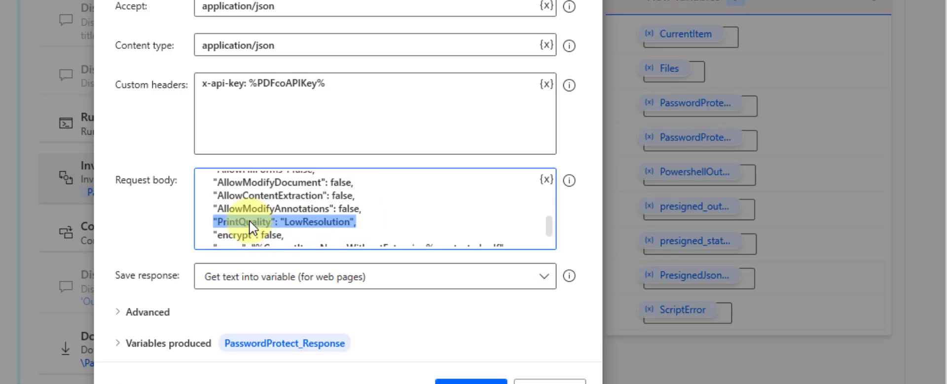
pyautogui.scroll(-1, 276, 217)
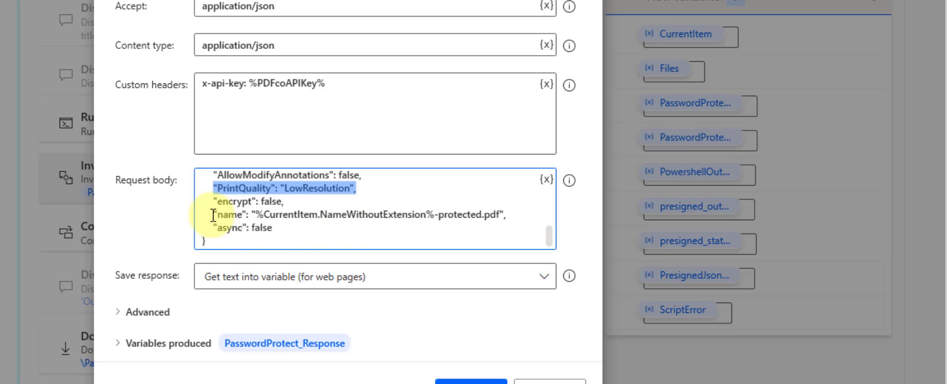
# Inspect the output name %CurrentItem.NameWithoutExtension%-protected.pdf in the request body
pyautogui.moveTo(211, 214); pyautogui.dragTo(501, 213)
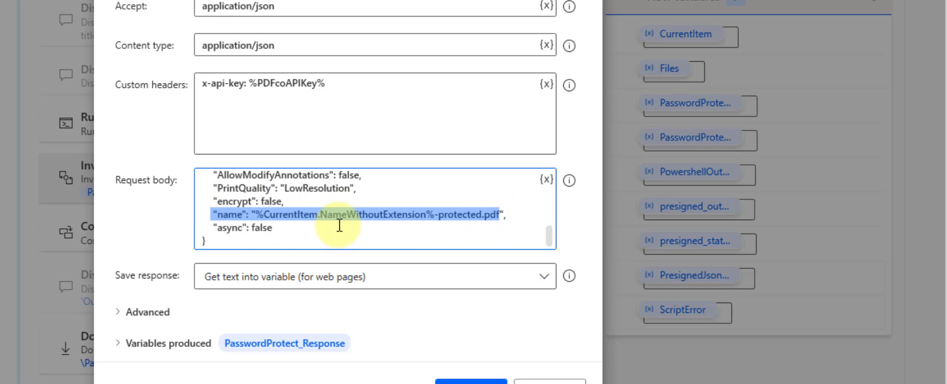
pyautogui.click(338, 216)
pyautogui.moveTo(288, 217); pyautogui.dragTo(360, 215)
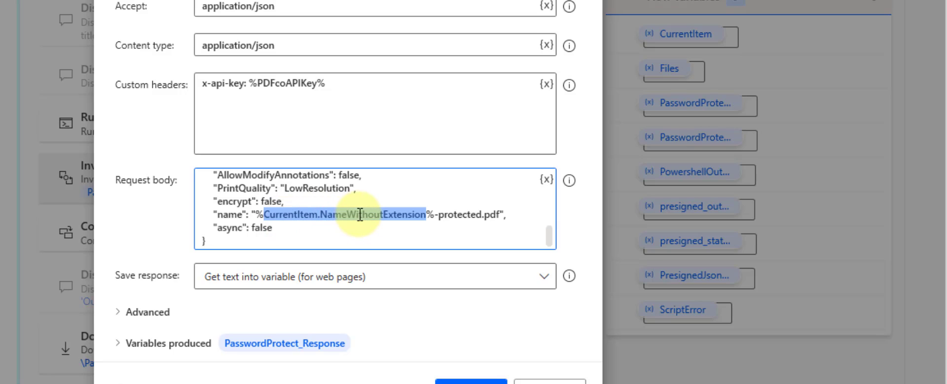
pyautogui.click(439, 215)
pyautogui.moveTo(439, 215); pyautogui.dragTo(485, 214)
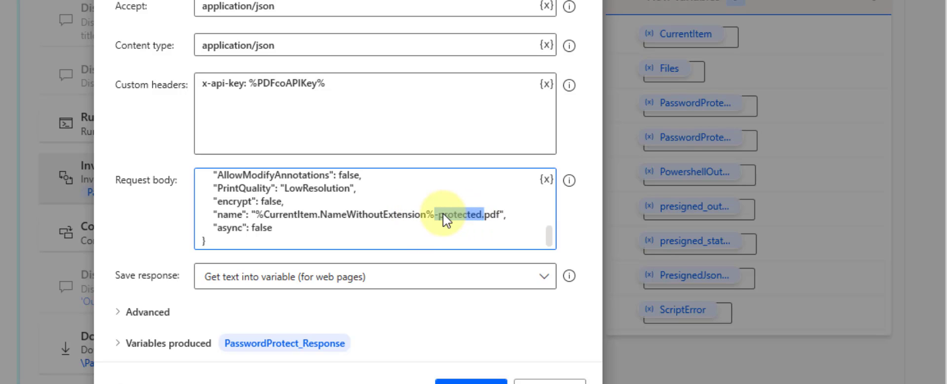
# Confirm under Variables produced that the response text is saved into PasswordProtect_Response
pyautogui.click(116, 350)
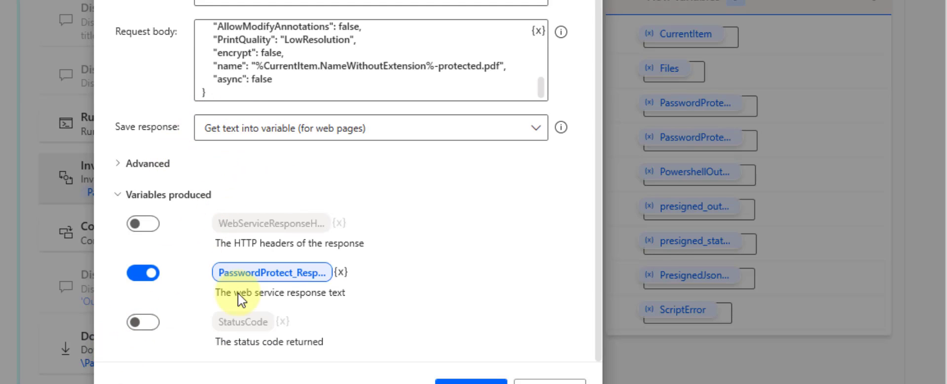
pyautogui.click(298, 273)
pyautogui.click(439, 301)
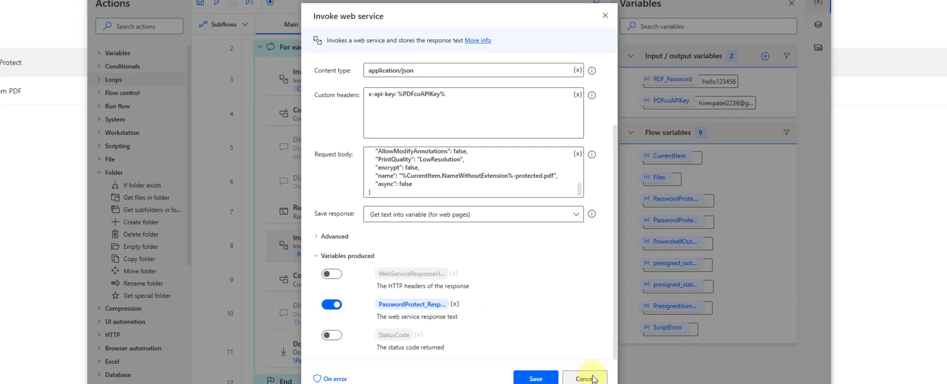
# Scroll the PDF.co security/add docs down to the Example responses section
pyautogui.scroll(6, 486, 158)
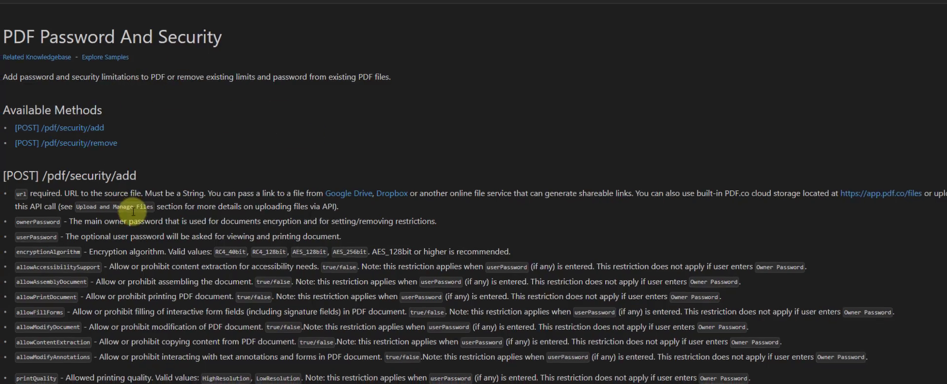
pyautogui.scroll(-5, 131, 148)
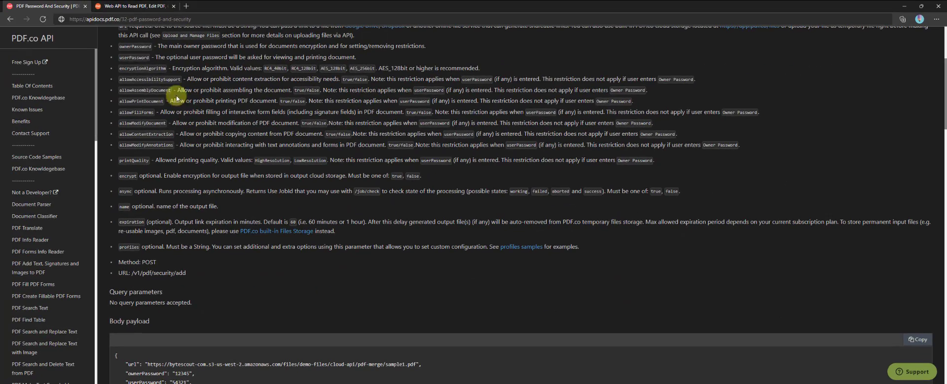
pyautogui.moveTo(143, 59); pyautogui.dragTo(242, 150)
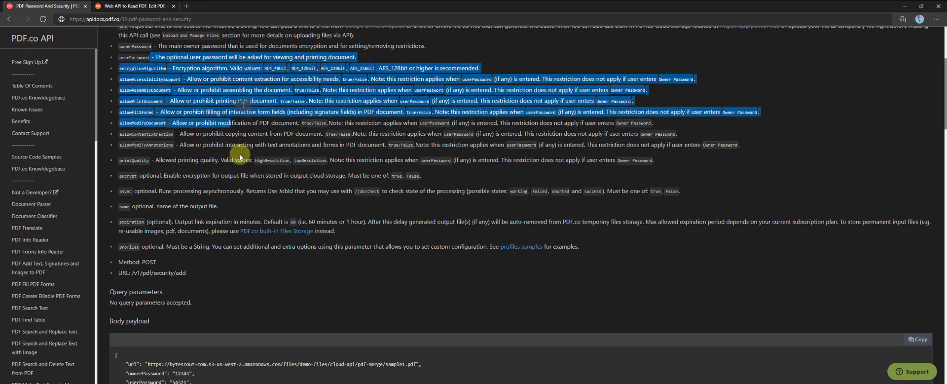
pyautogui.scroll(-4, 246, 190)
pyautogui.scroll(-2, 221, 195)
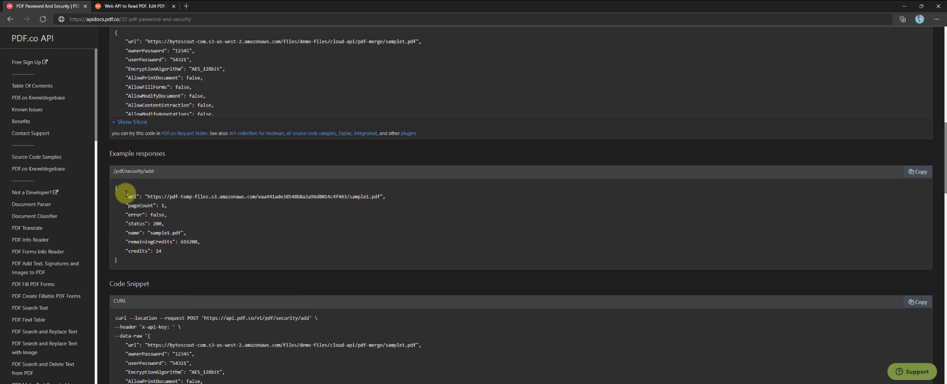
# Review the example response's url value and fields from pageCount to credits, then minimize the browser
pyautogui.moveTo(124, 196); pyautogui.dragTo(407, 191)
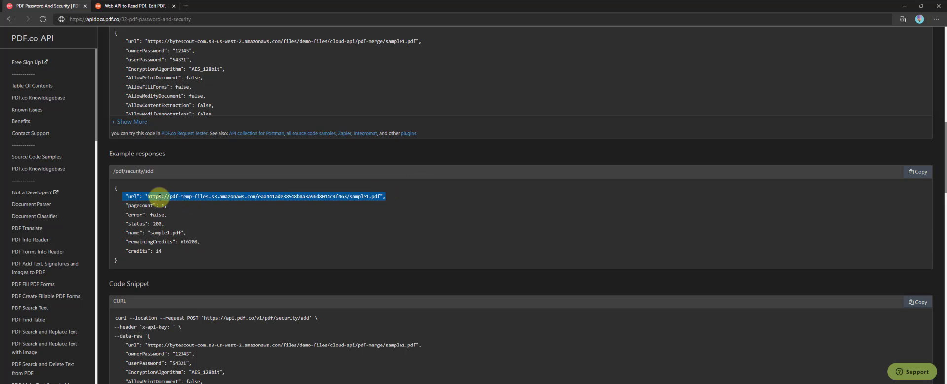
pyautogui.moveTo(148, 196); pyautogui.dragTo(376, 197)
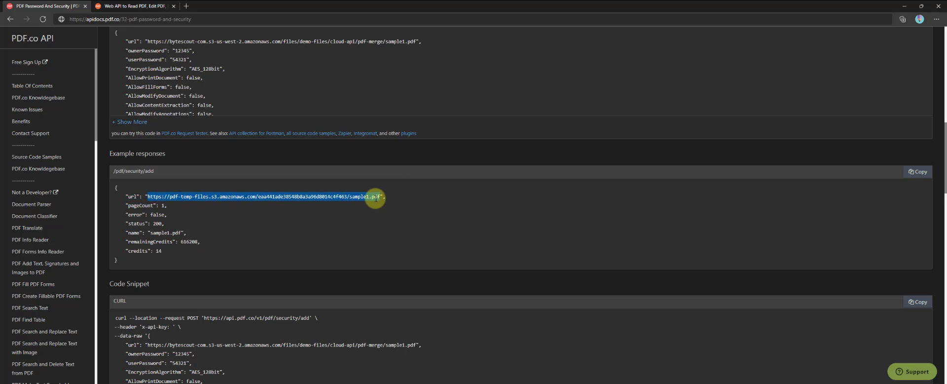
pyautogui.moveTo(124, 204); pyautogui.dragTo(241, 247)
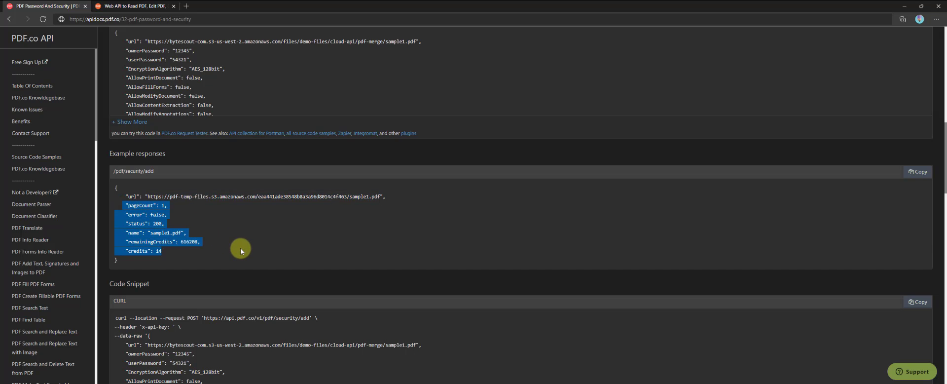
pyautogui.click(904, 7)
pyautogui.scroll(-1, 439, 249)
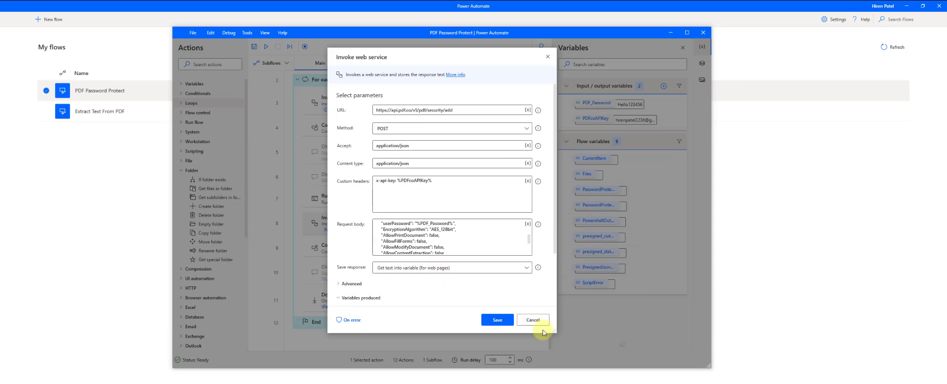
# Cancel the web service settings, then review the Convert JSON step's PasswordProtect_Response_Object output without changes
pyautogui.click(539, 321)
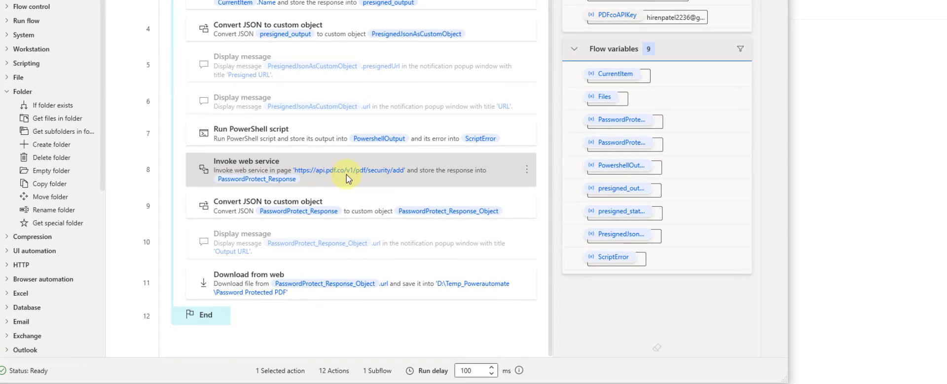
pyautogui.click(222, 206)
pyautogui.doubleClick(222, 206)
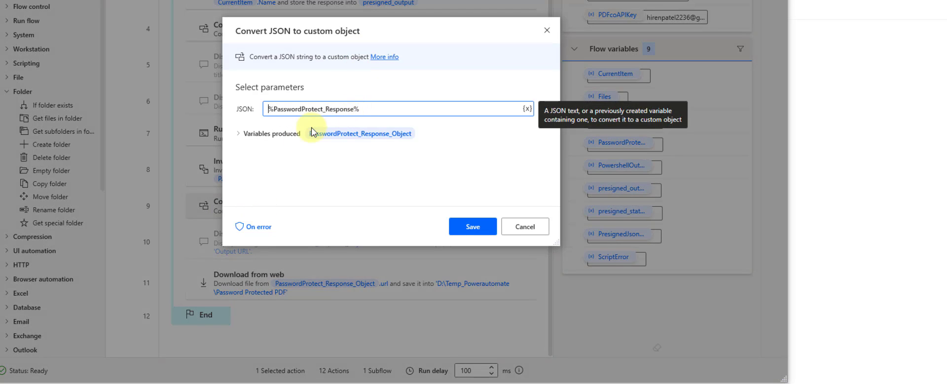
pyautogui.click(238, 134)
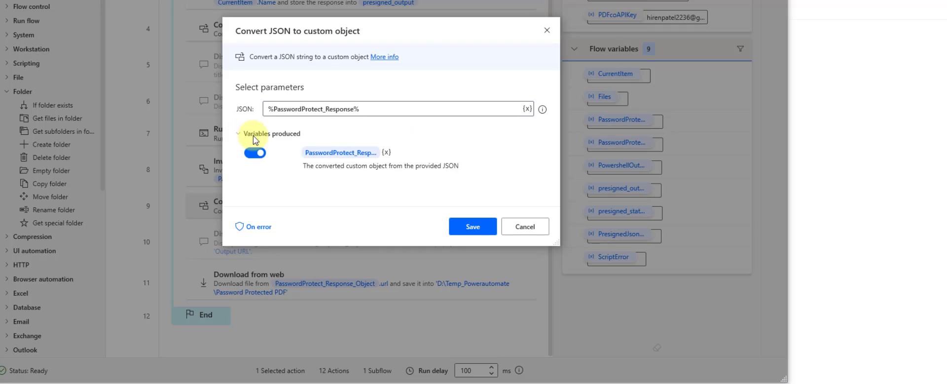
pyautogui.click(328, 154)
pyautogui.moveTo(320, 153); pyautogui.dragTo(381, 159)
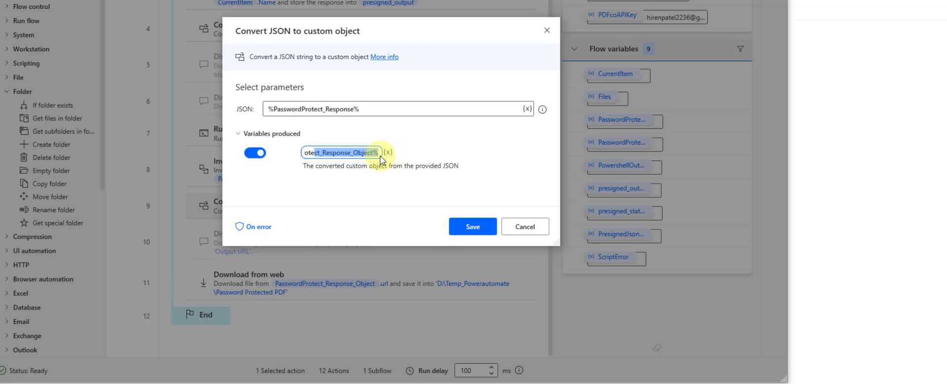
pyautogui.click(525, 225)
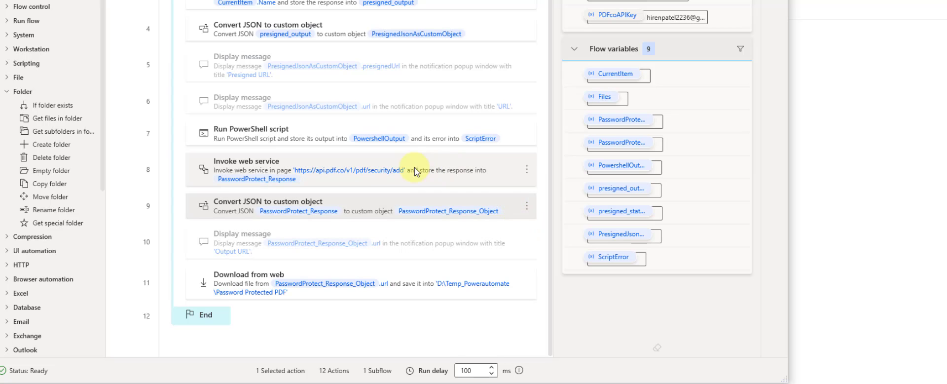
pyautogui.click(431, 294)
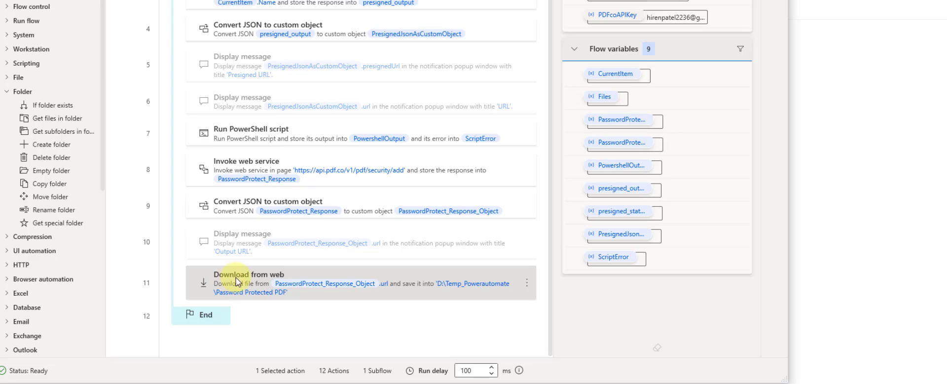
pyautogui.doubleClick(416, 288)
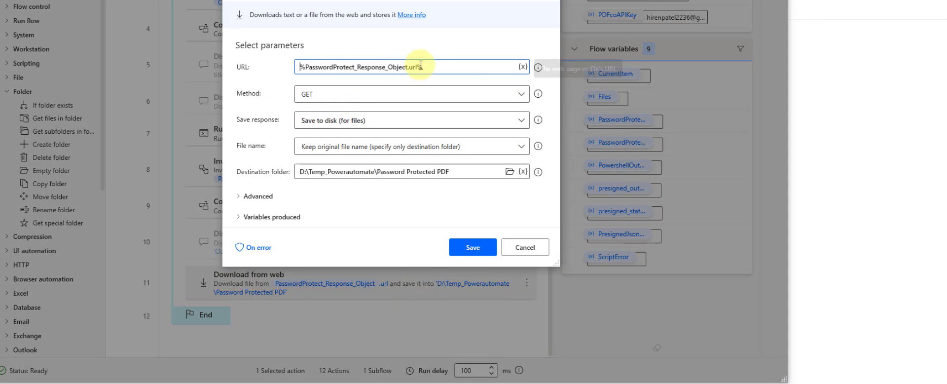
pyautogui.moveTo(417, 68); pyautogui.dragTo(305, 67)
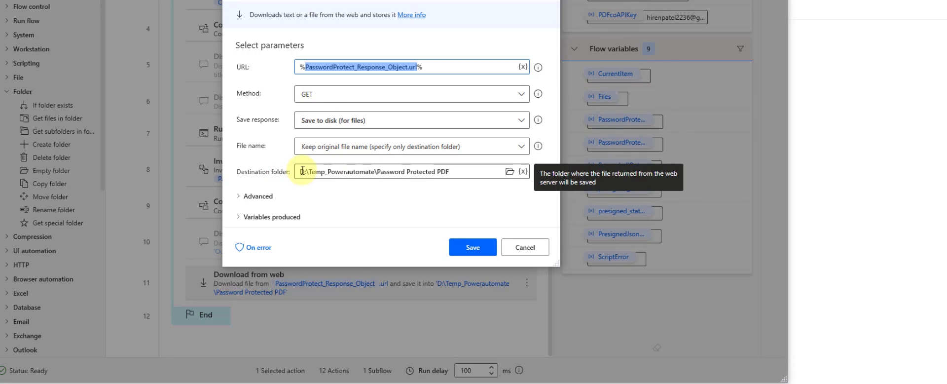
pyautogui.moveTo(299, 172); pyautogui.dragTo(432, 175)
pyautogui.click(529, 248)
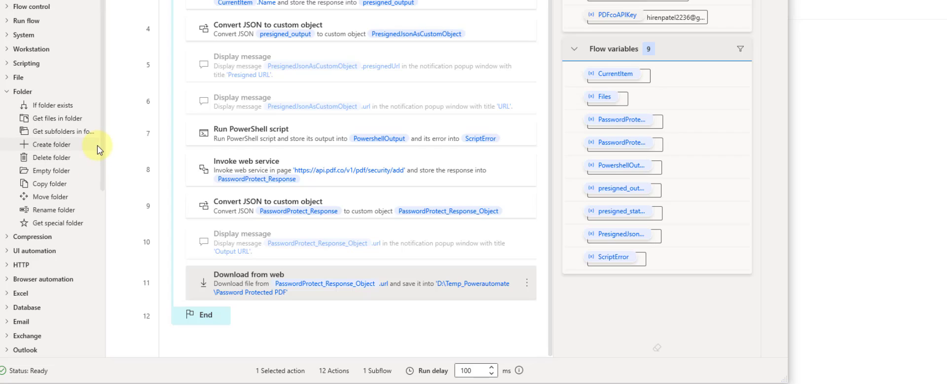
# Collapse the Folder action group and scroll the flow back to the top
pyautogui.click(7, 91)
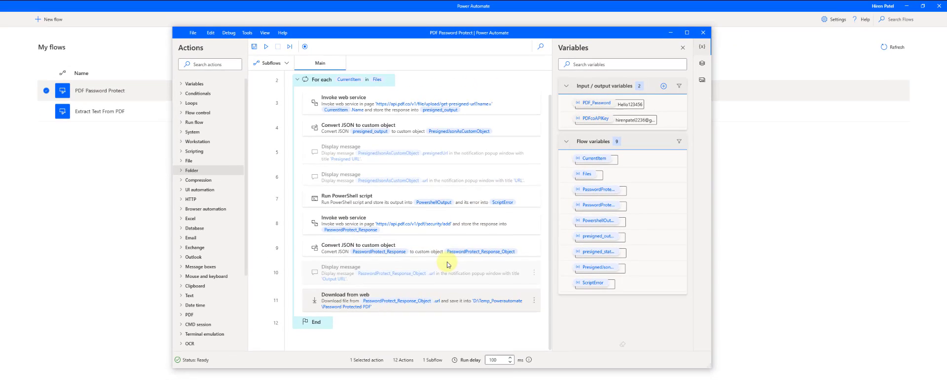
pyautogui.scroll(1, 419, 114)
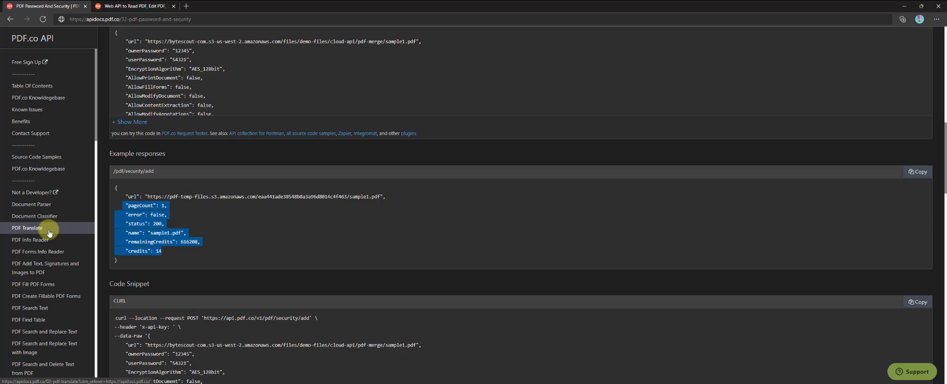
# Scroll the PDF.co docs sidebar, then return to the Power Automate flow and scroll it to the top
pyautogui.scroll(-1, 53, 235)
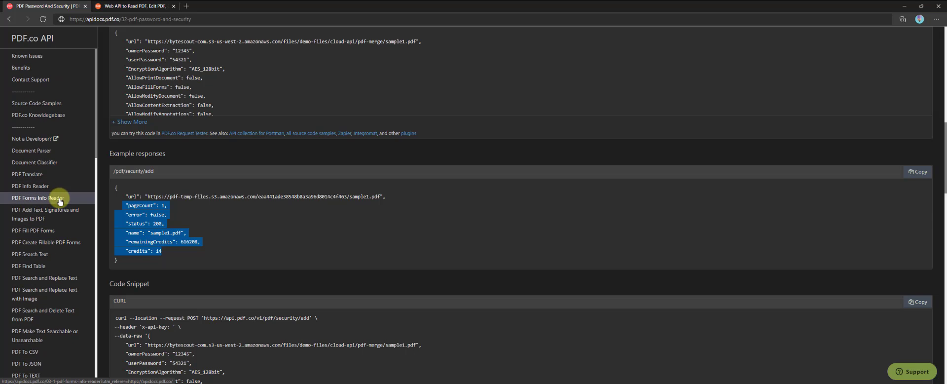
pyautogui.scroll(-6, 62, 207)
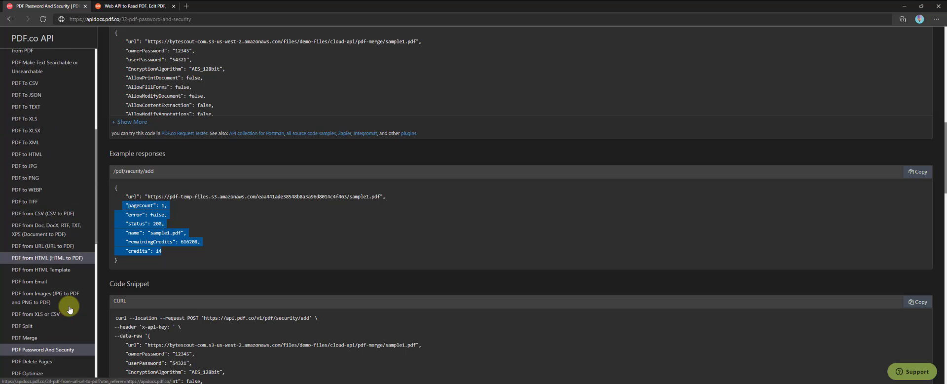
pyautogui.scroll(-4, 75, 175)
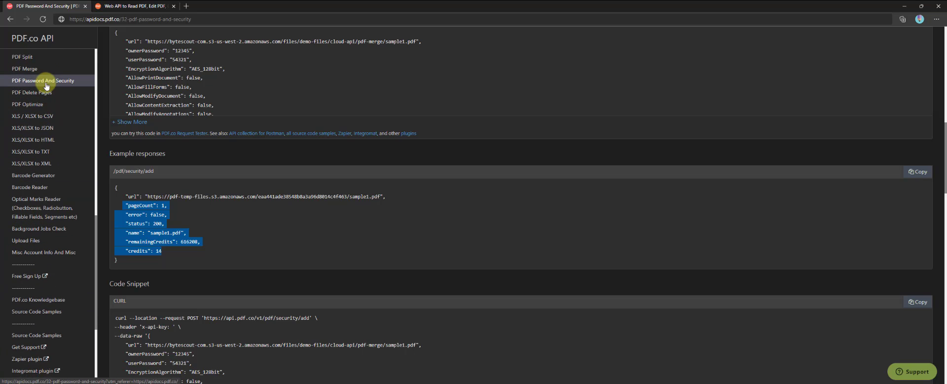
pyautogui.scroll(-8, 61, 143)
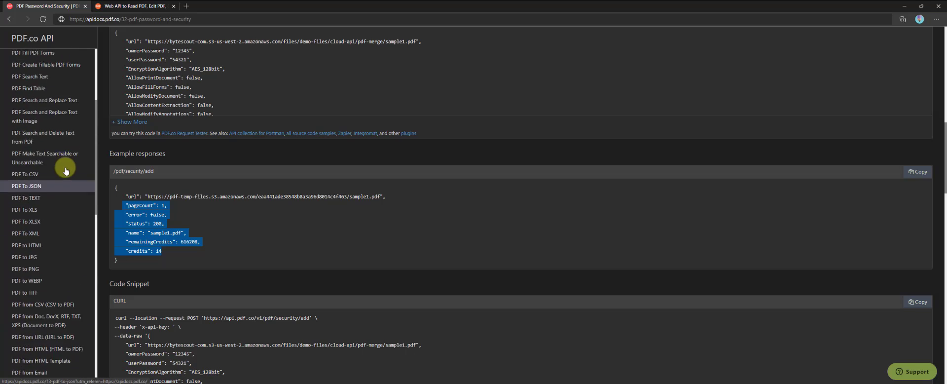
pyautogui.hotkey('alt', 'Tab')
pyautogui.scroll(-1, 434, 222)
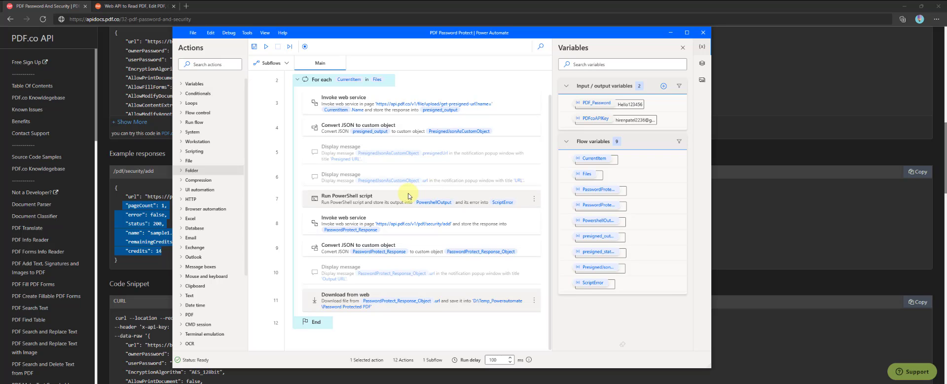
pyautogui.scroll(1, 404, 201)
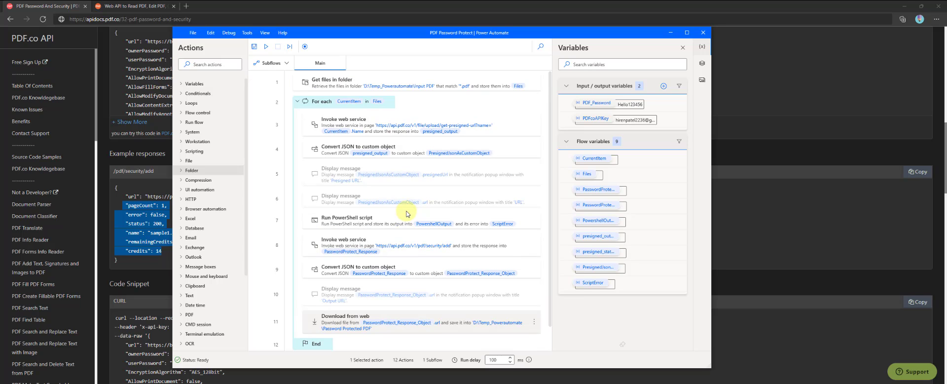